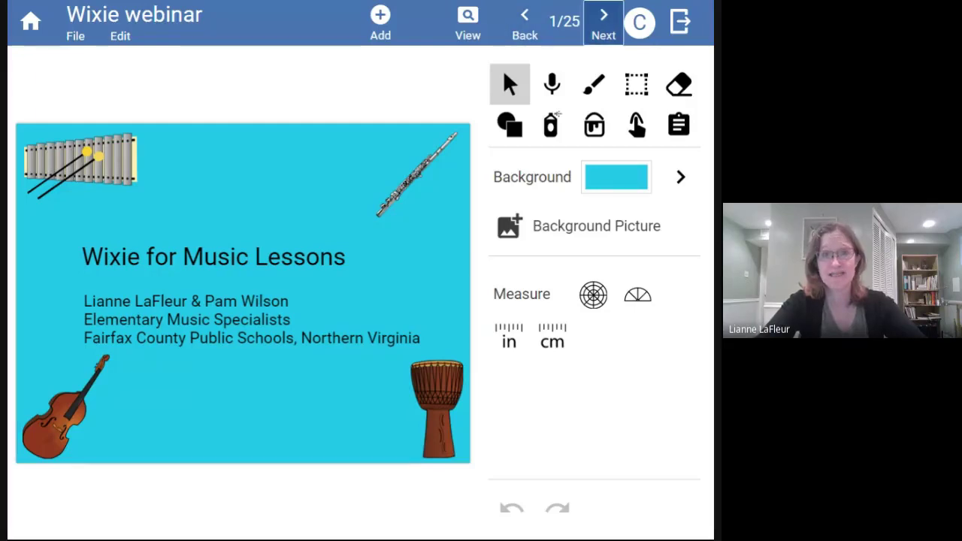
Step: Page through the webinar project to page 6 and show the instructions for the G line note activity
{"action": "left_click", "coordinate": [597, 31]}
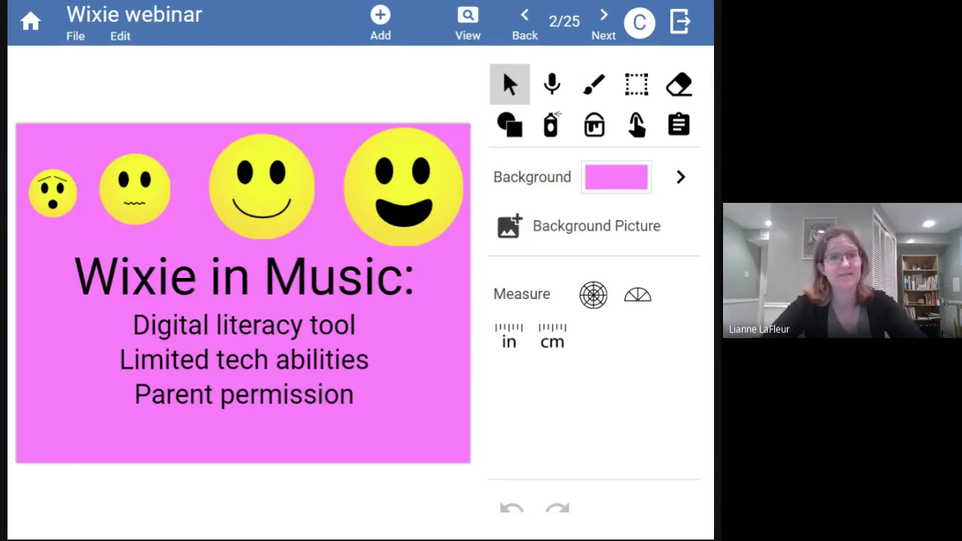
{"action": "left_click", "coordinate": [606, 31]}
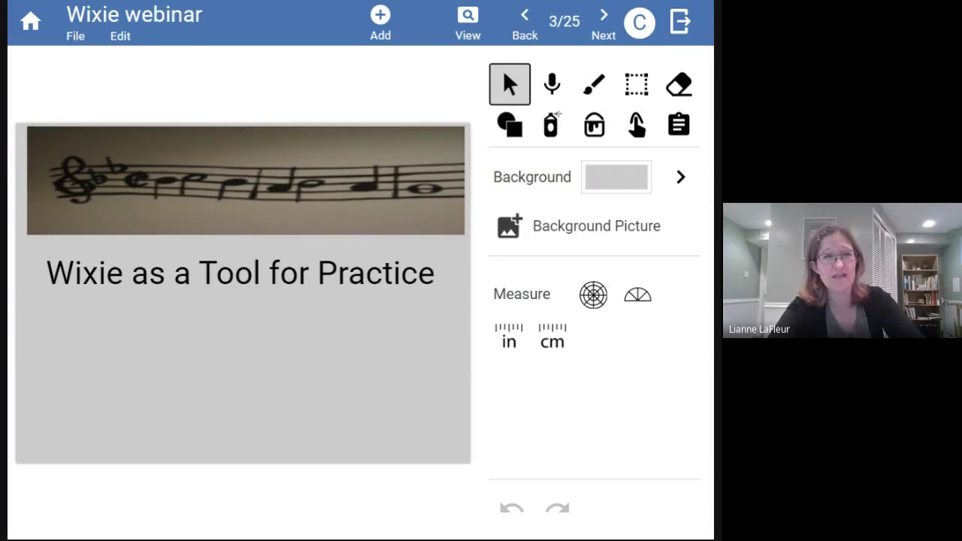
{"action": "left_click", "coordinate": [605, 34]}
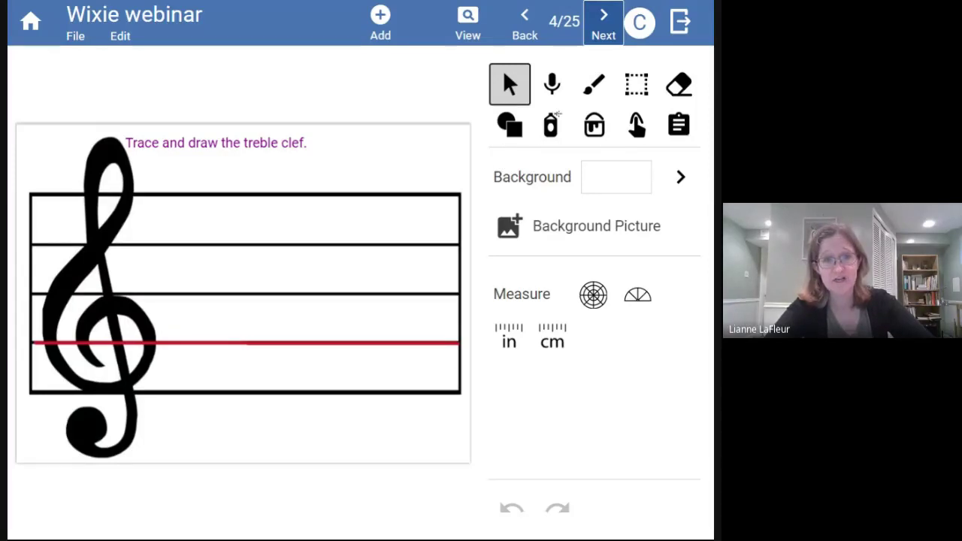
{"action": "left_click", "coordinate": [605, 34]}
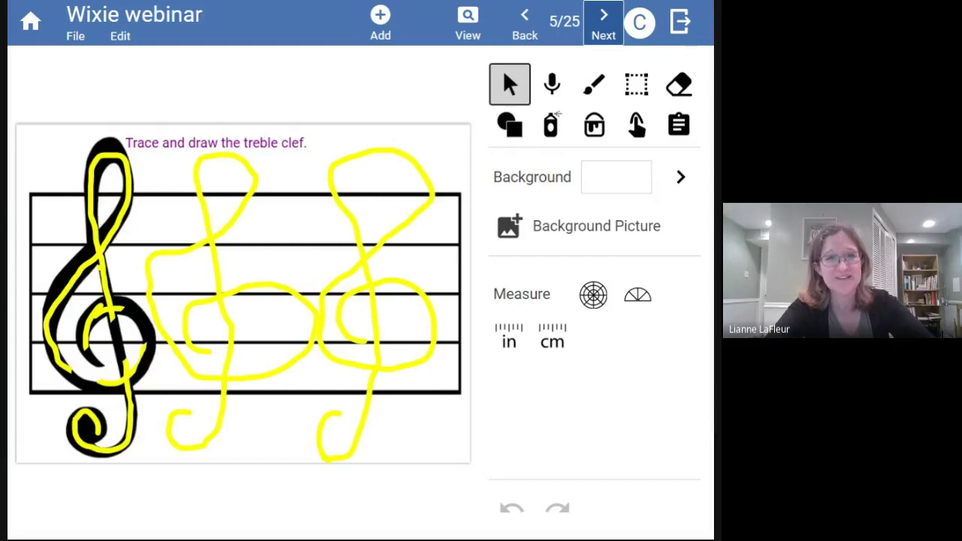
{"action": "left_click", "coordinate": [605, 31]}
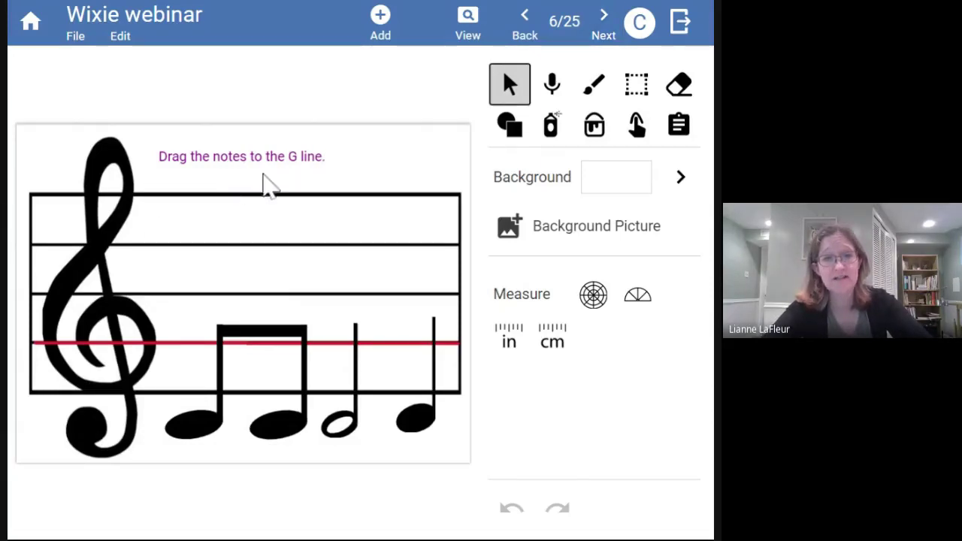
{"action": "left_click", "coordinate": [672, 143]}
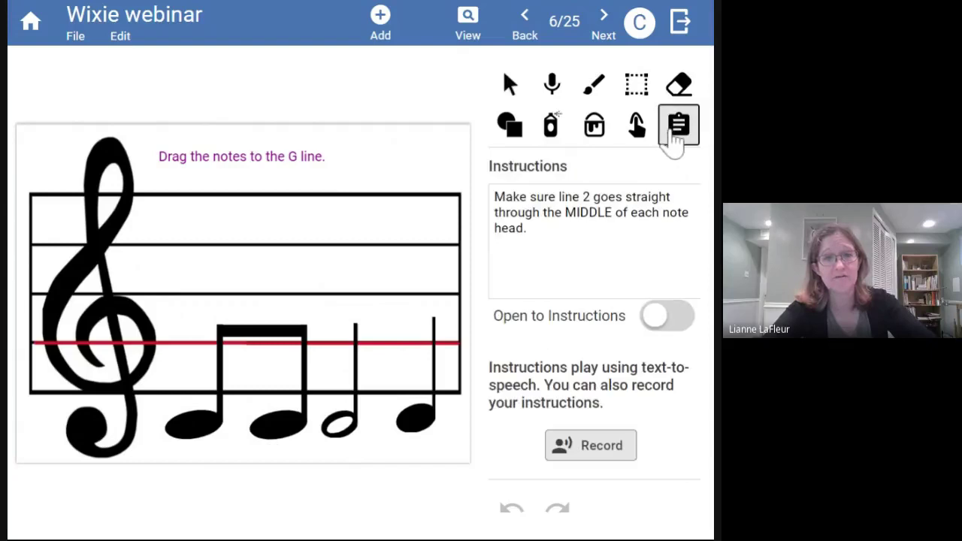
Step: Review the completed and blank note-placement activities, continuing to the draggable-item hot tip on page 11
{"action": "left_click", "coordinate": [605, 29]}
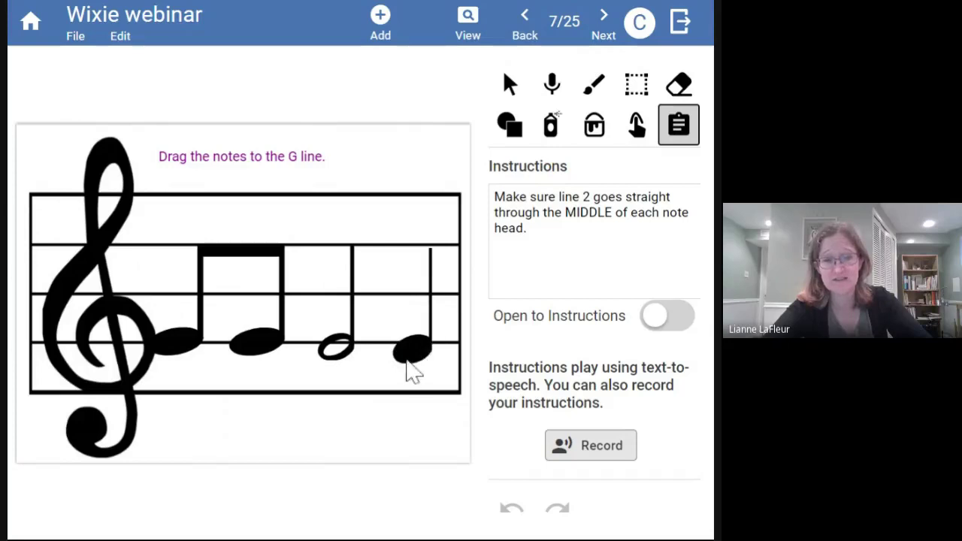
{"action": "left_click", "coordinate": [601, 27]}
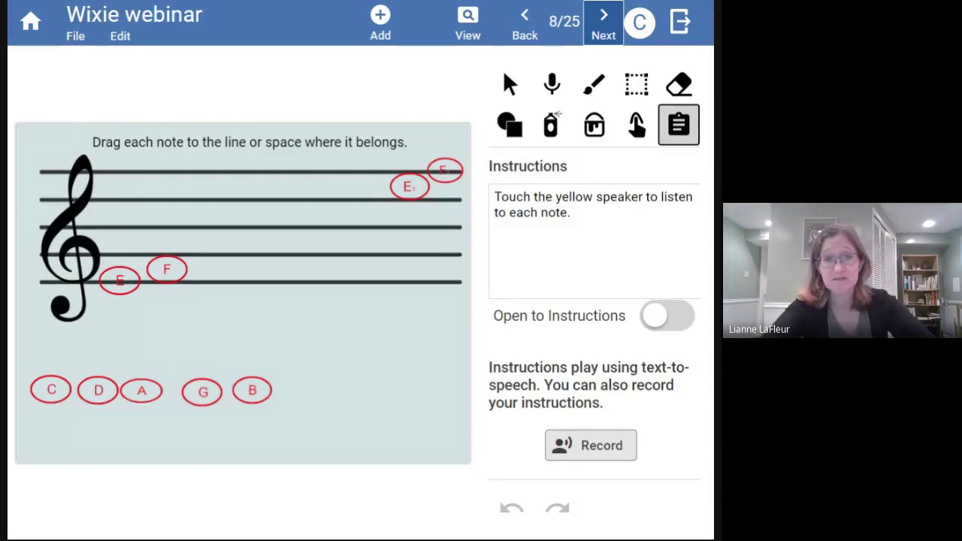
{"action": "left_click", "coordinate": [601, 27]}
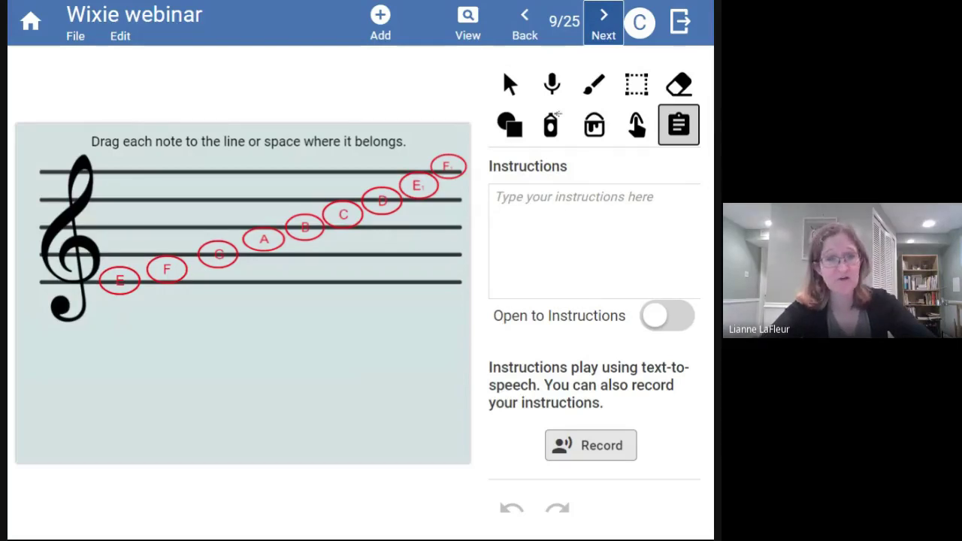
{"action": "left_click", "coordinate": [601, 29]}
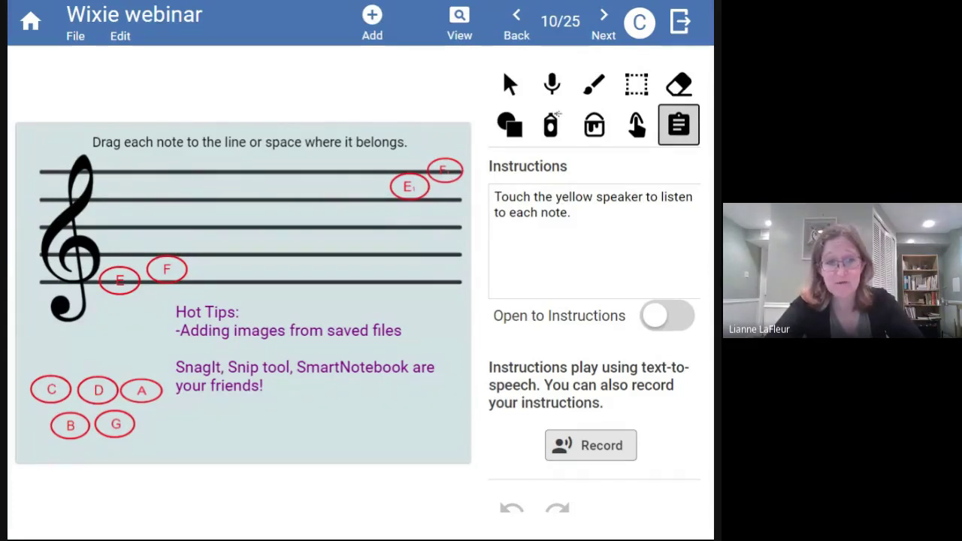
{"action": "left_click", "coordinate": [602, 23]}
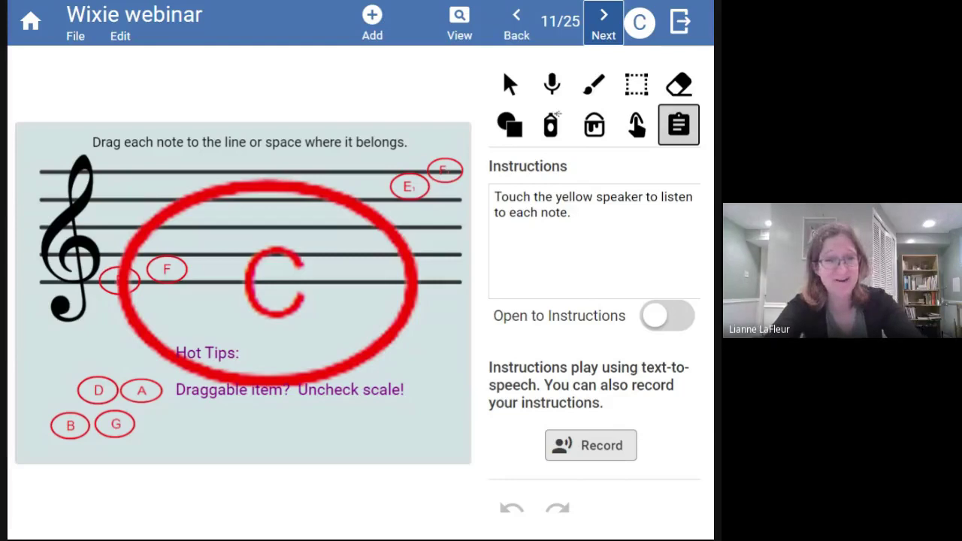
Step: Shrink the oversized C note to roughly the size of the other notes and turn off its Scale property
{"action": "left_click", "coordinate": [190, 192]}
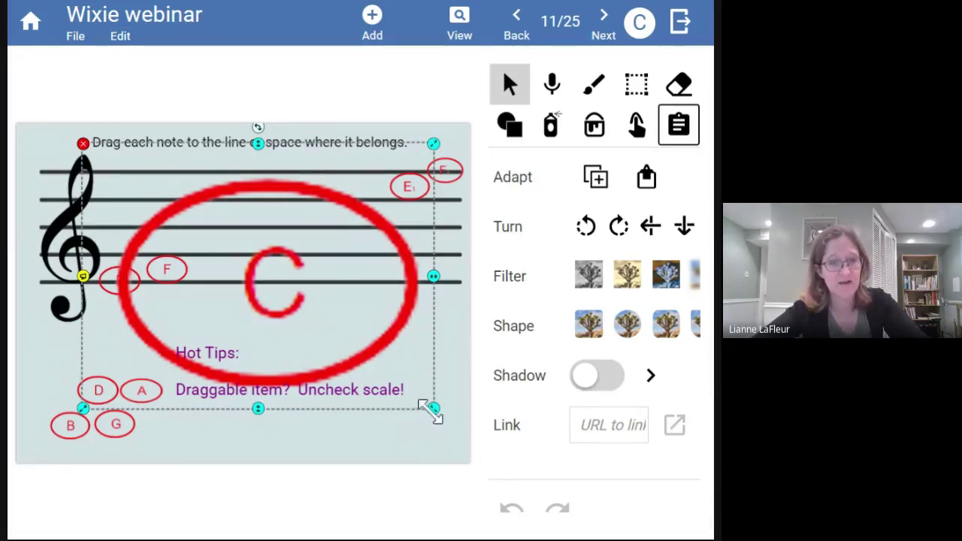
{"action": "left_click_drag", "start_coordinate": [429, 410], "coordinate": [240, 236]}
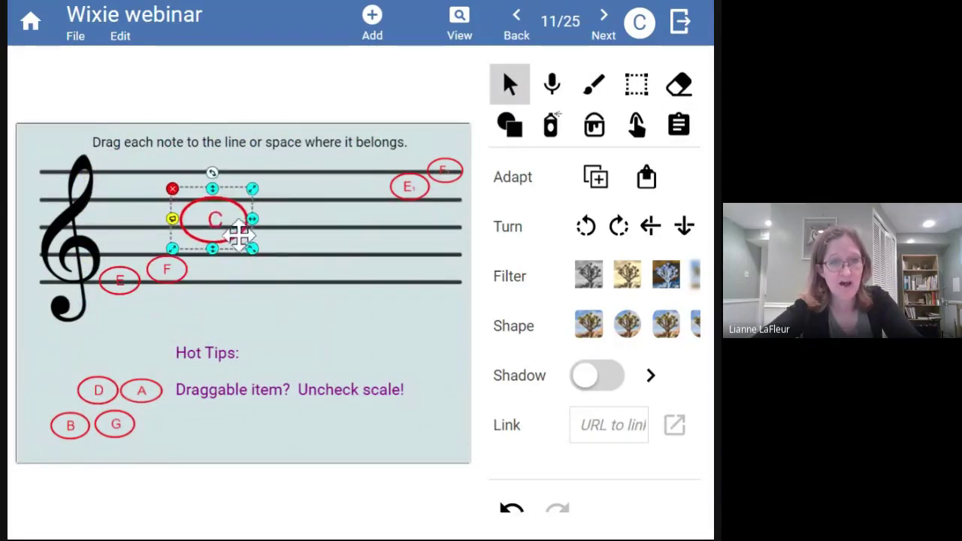
{"action": "left_click", "coordinate": [121, 38]}
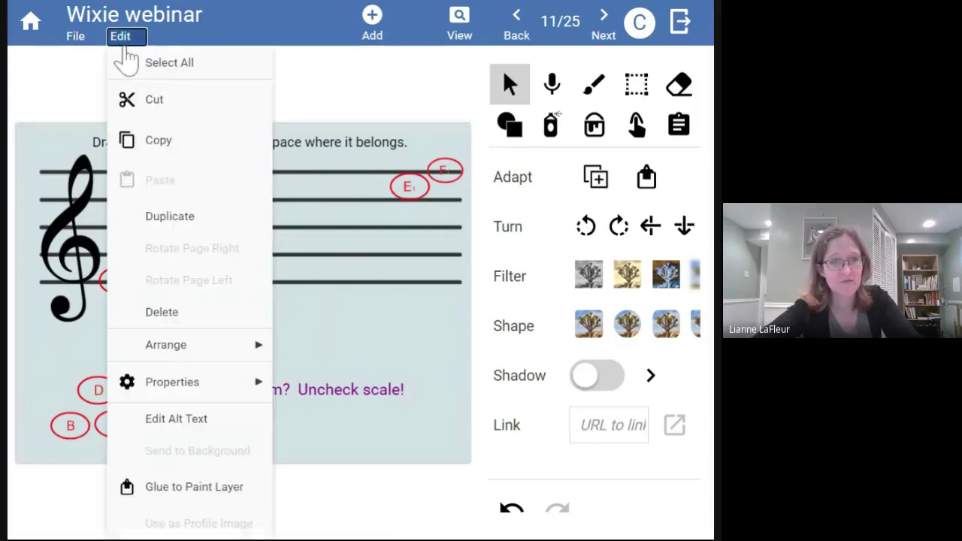
{"action": "mouse_move", "coordinate": [248, 381]}
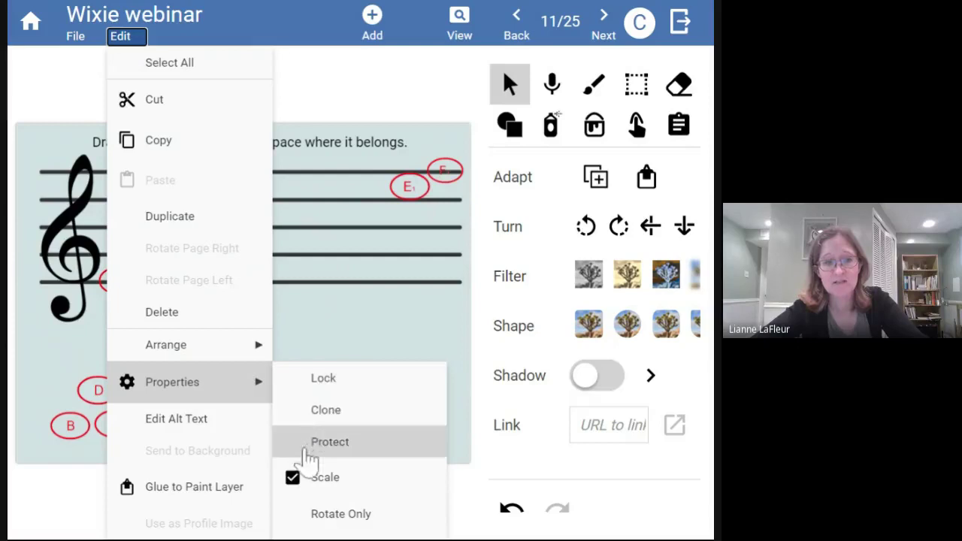
{"action": "left_click", "coordinate": [294, 478]}
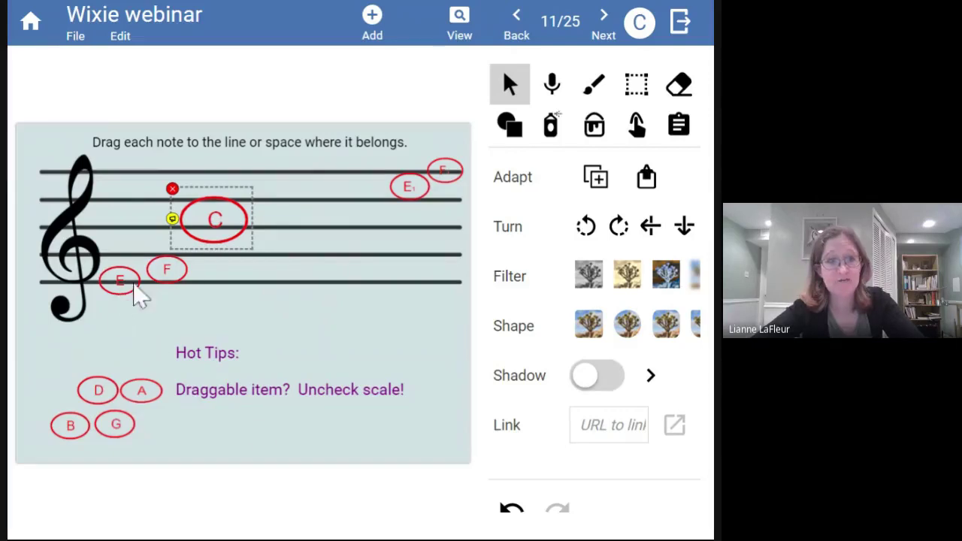
Step: Turn on the Protect property for the C note and move the note below the staff
{"action": "left_click", "coordinate": [121, 39]}
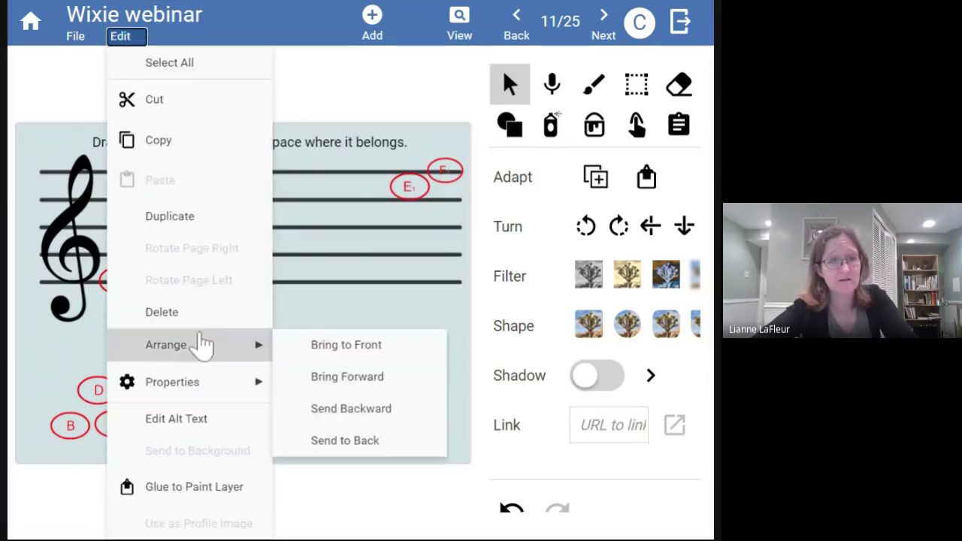
{"action": "mouse_move", "coordinate": [208, 390]}
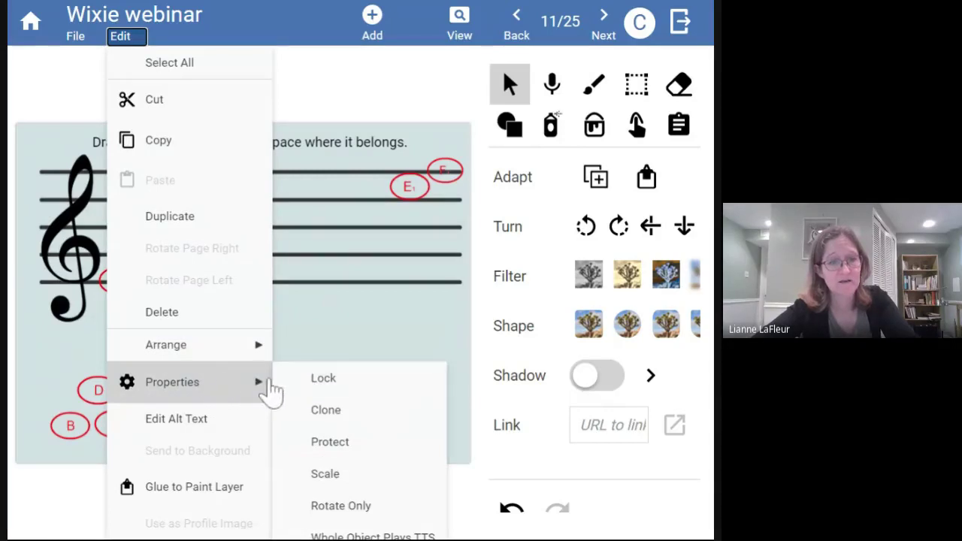
{"action": "left_click", "coordinate": [329, 440]}
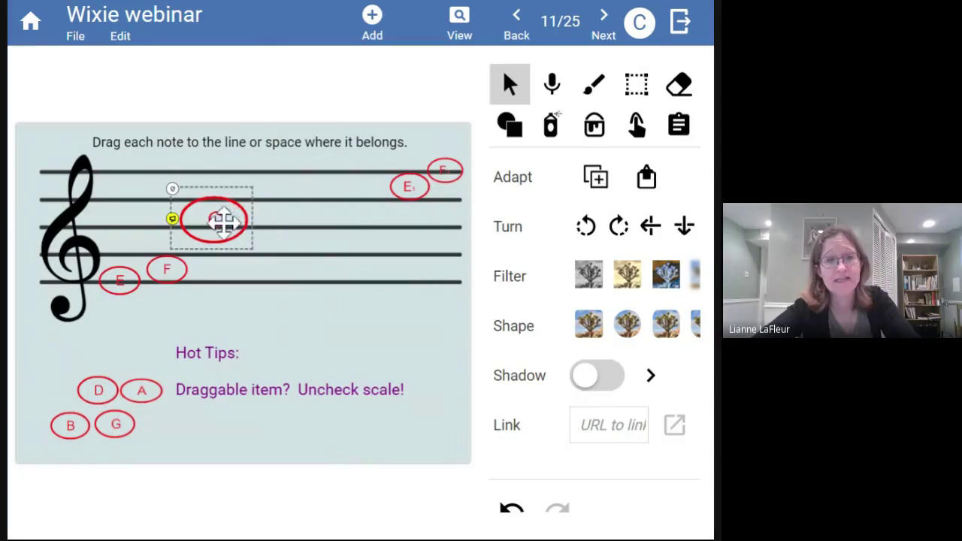
{"action": "left_click_drag", "start_coordinate": [211, 202], "coordinate": [309, 290]}
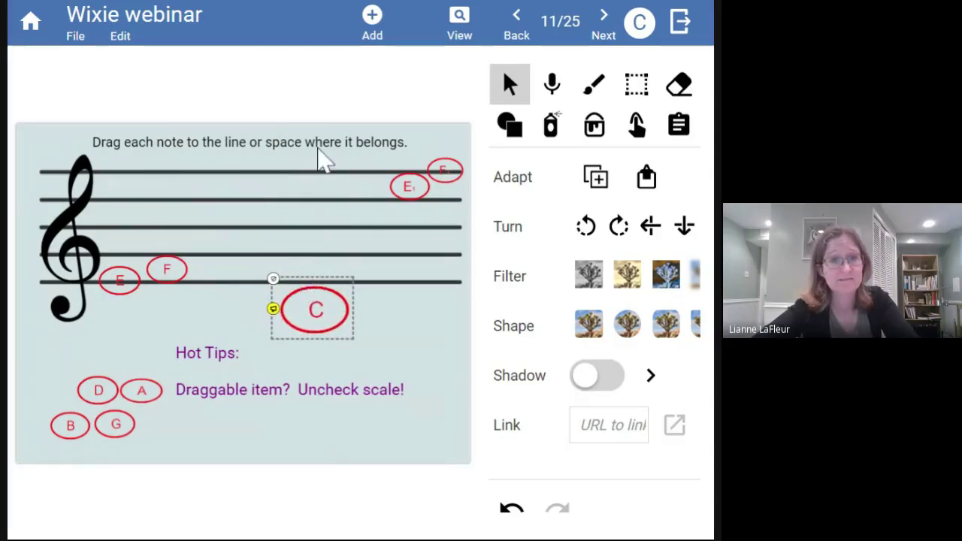
Step: Go to the pitch-coding tip on page 12 and play the sounds of the low E and F notes
{"action": "left_click", "coordinate": [593, 26]}
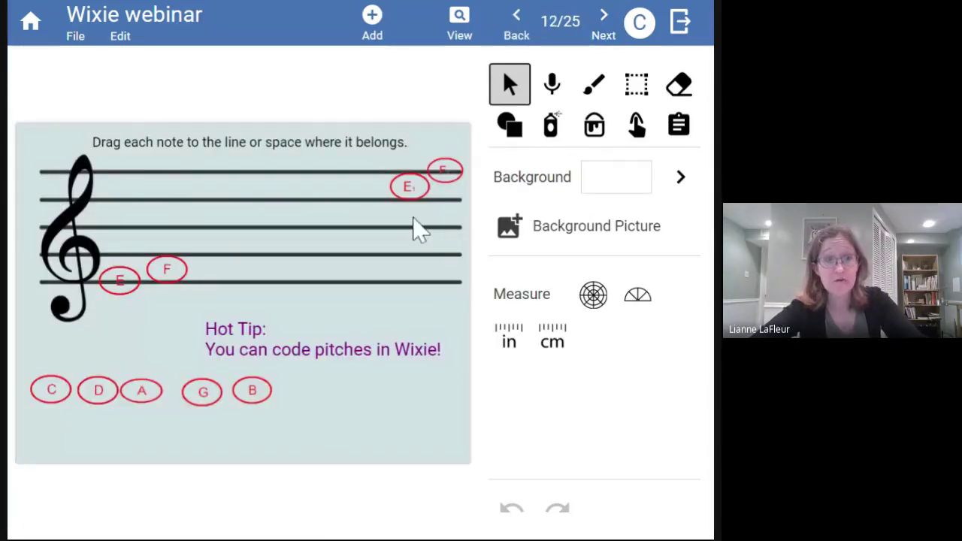
{"action": "left_click_drag", "start_coordinate": [125, 292], "coordinate": [122, 287]}
{"action": "left_click", "coordinate": [122, 287]}
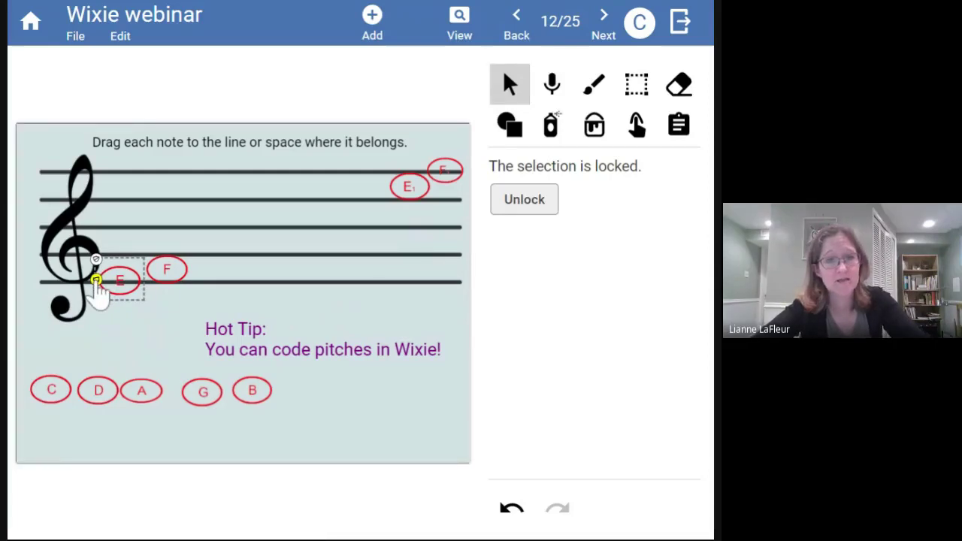
{"action": "left_click", "coordinate": [150, 277]}
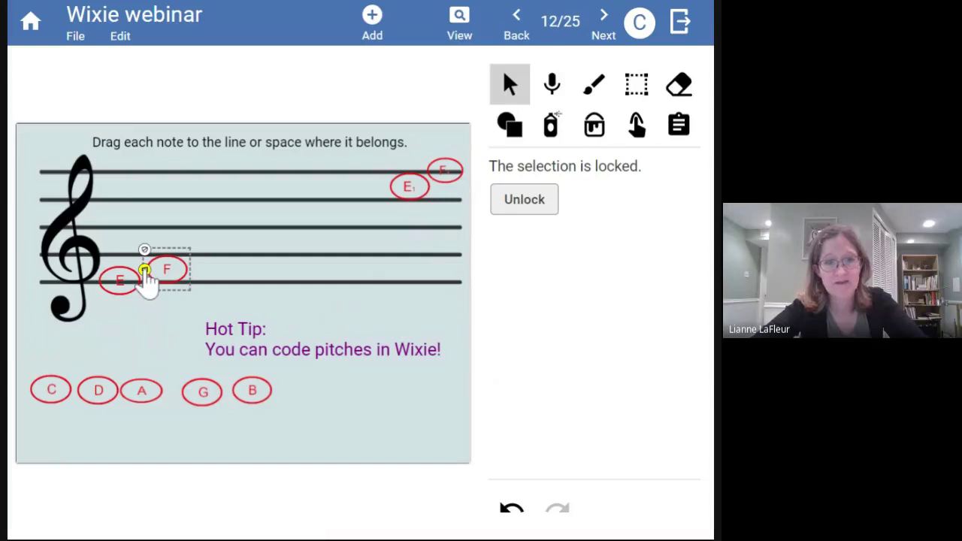
Step: On the Valentines Day Sort page, place the "lots & lots of cards" label under the rhythm in the third box
{"action": "left_click", "coordinate": [605, 23]}
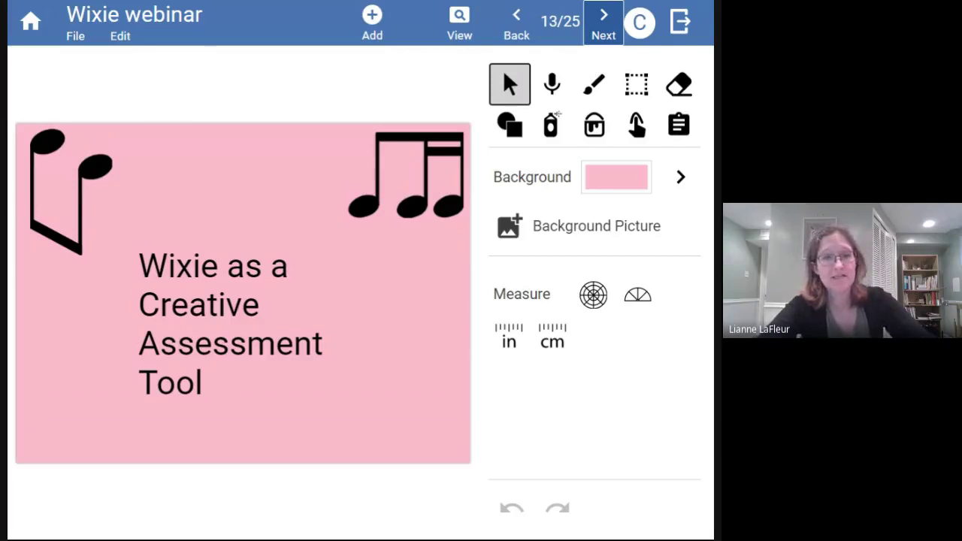
{"action": "left_click", "coordinate": [605, 24]}
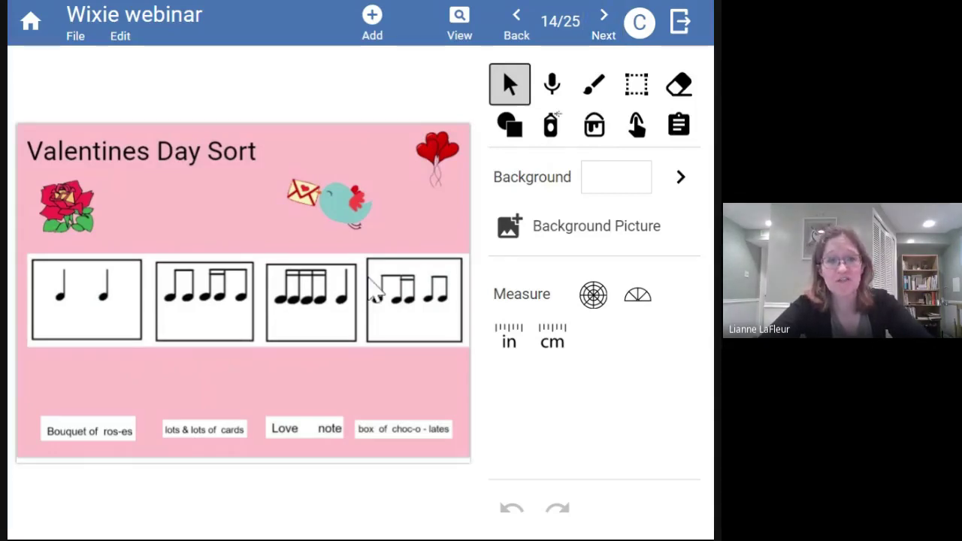
{"action": "left_click", "coordinate": [218, 444]}
{"action": "left_click_drag", "start_coordinate": [218, 444], "coordinate": [213, 321]}
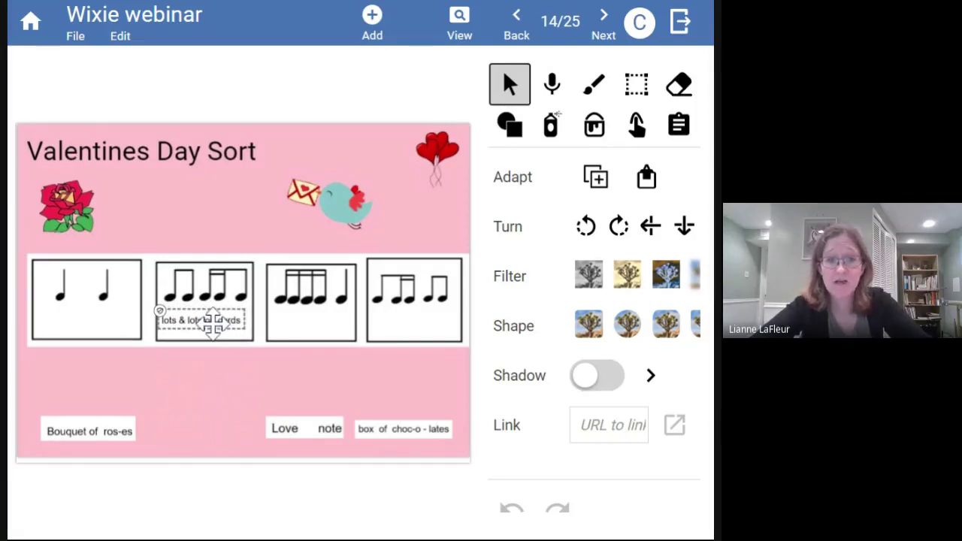
{"action": "left_click_drag", "start_coordinate": [213, 321], "coordinate": [319, 321]}
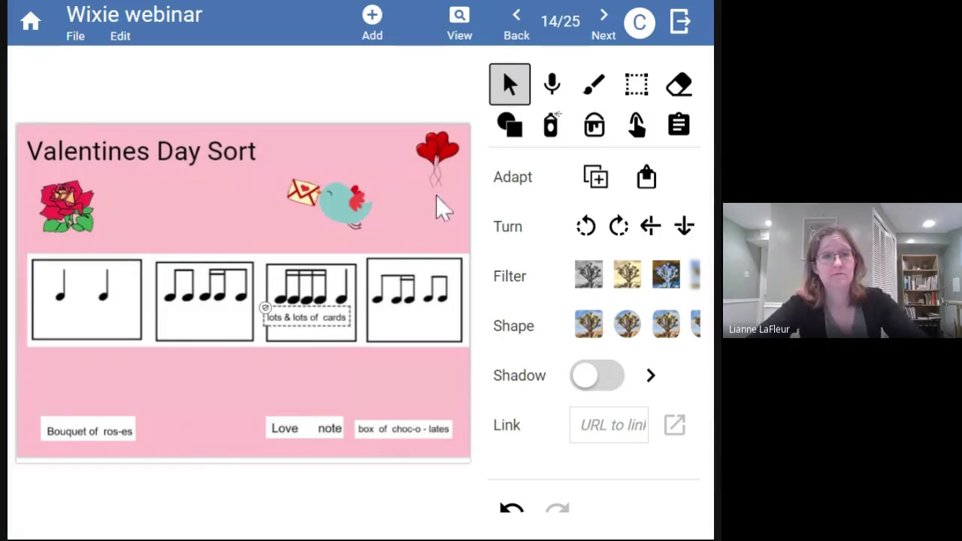
Step: On page 15, place the "lots & lots of cards" rhythm in the word chain's first box and "Love note" in the fourth
{"action": "left_click", "coordinate": [602, 28]}
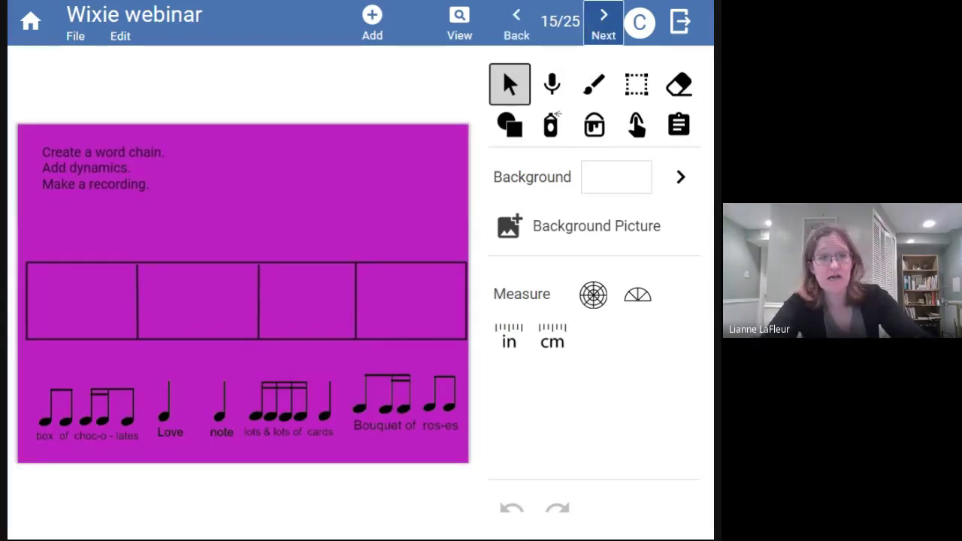
{"action": "left_click_drag", "start_coordinate": [285, 425], "coordinate": [75, 308]}
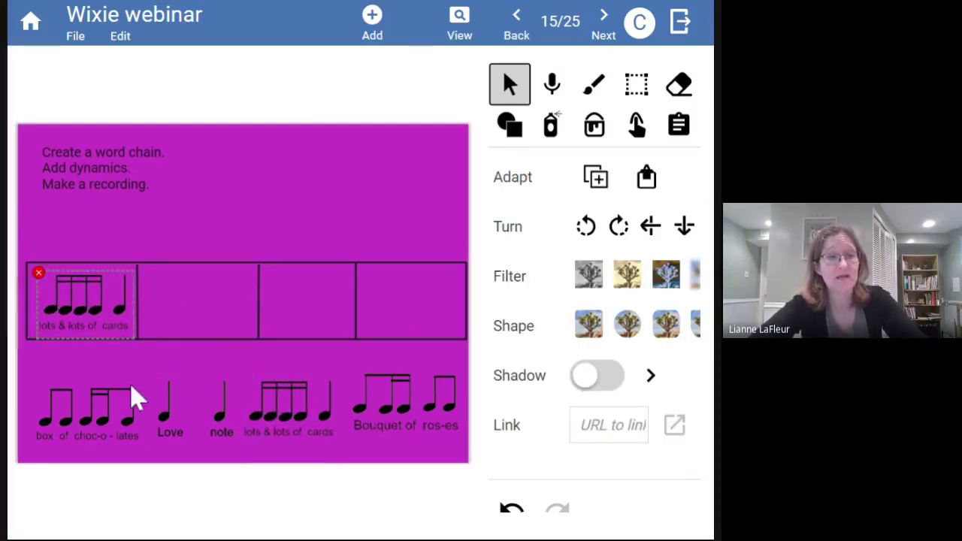
{"action": "left_click_drag", "start_coordinate": [172, 423], "coordinate": [384, 302]}
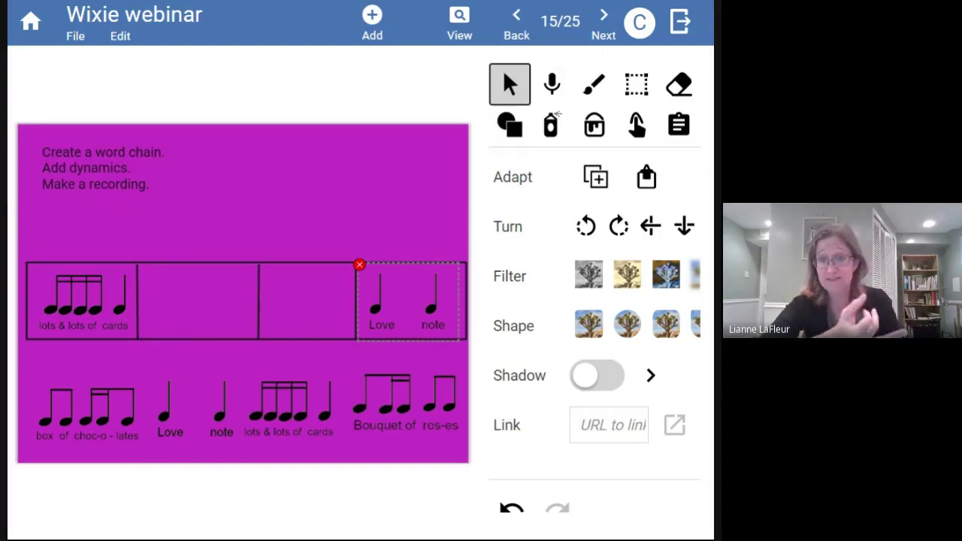
Step: Go to the finished word chain with dynamics on page 16 and play its recording
{"action": "left_click", "coordinate": [593, 32]}
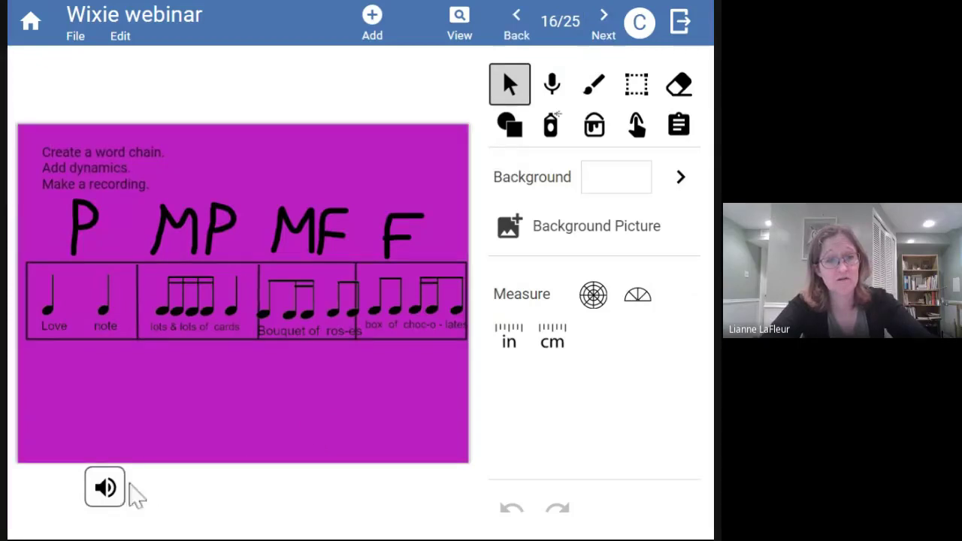
{"action": "left_click", "coordinate": [105, 492]}
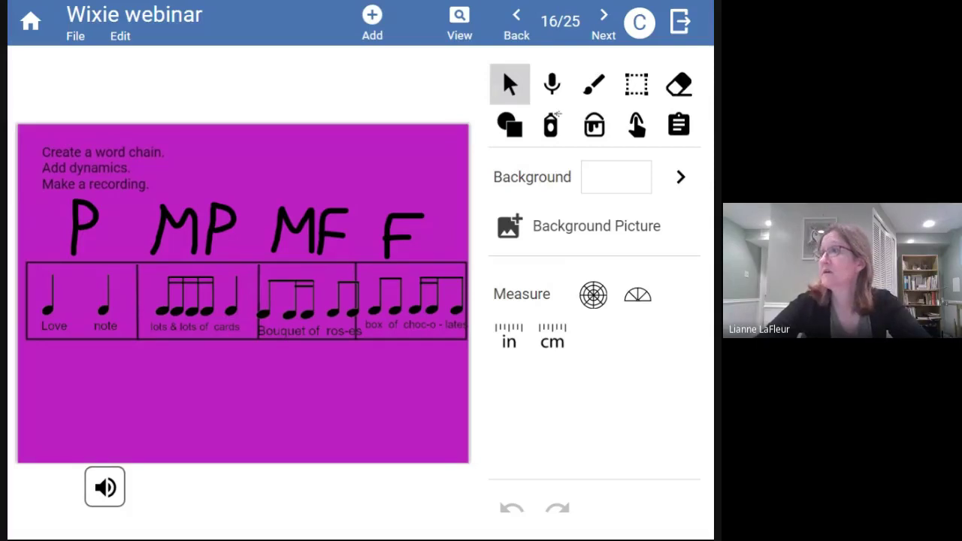
Step: Go to the word-chain hot tips on page 17 and browse the Music > Notation stickers without adding an image
{"action": "left_click", "coordinate": [595, 29]}
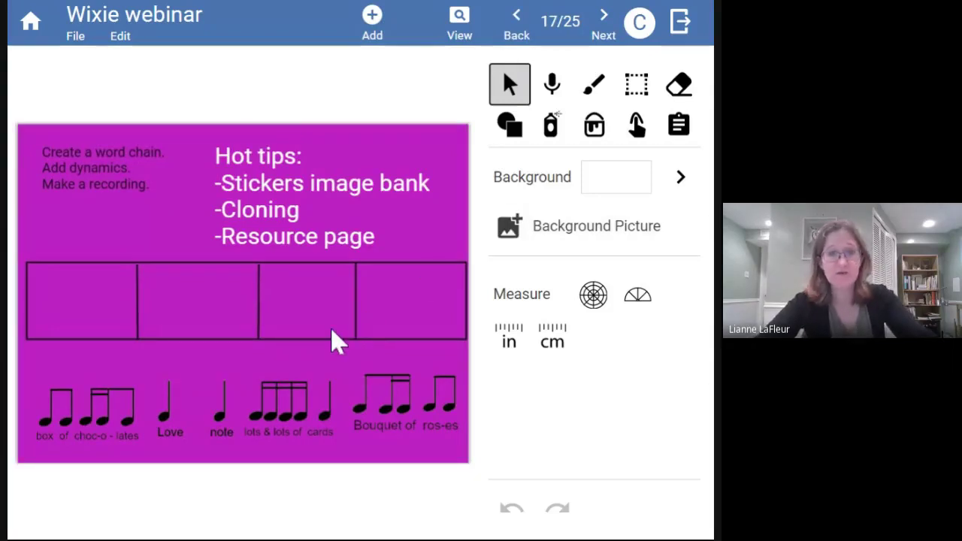
{"action": "left_click", "coordinate": [374, 36]}
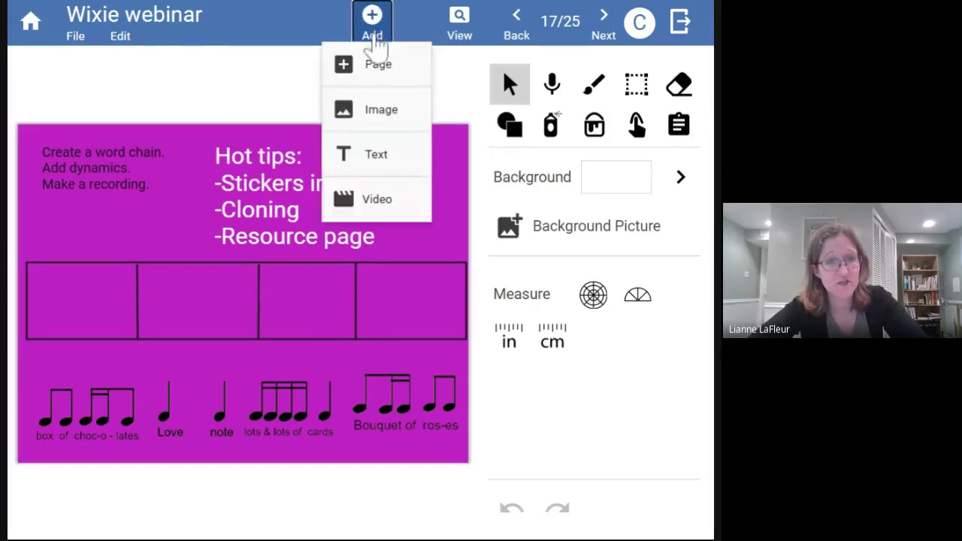
{"action": "left_click", "coordinate": [392, 116]}
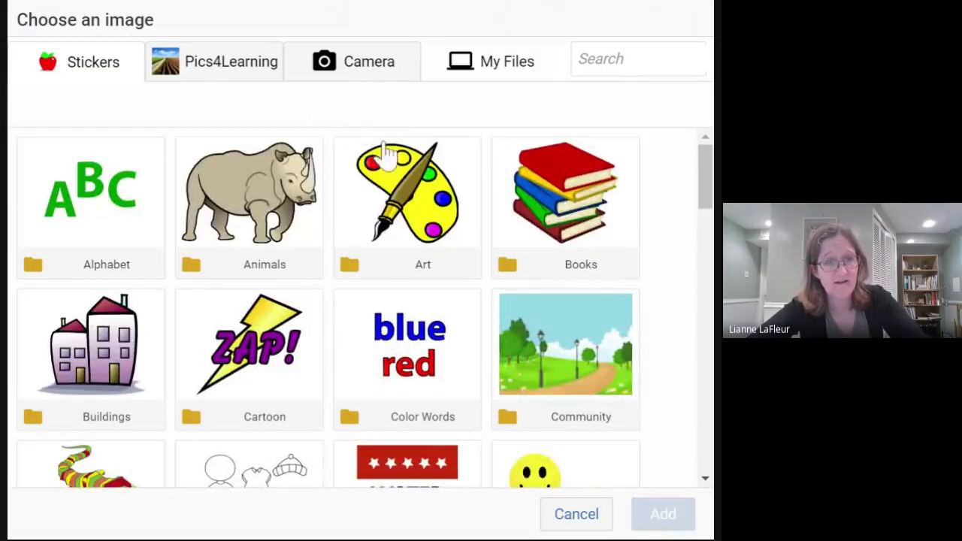
{"action": "left_click_drag", "start_coordinate": [700, 176], "coordinate": [688, 327]}
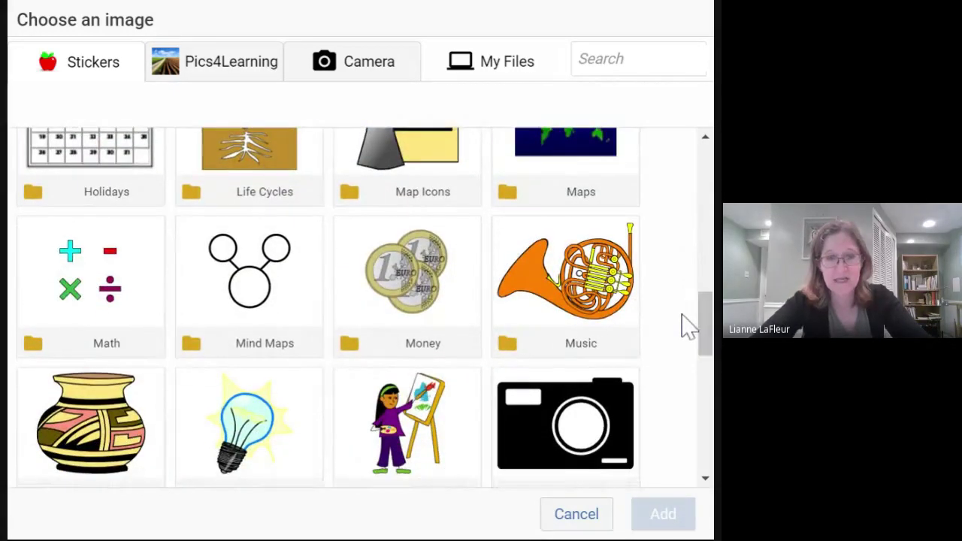
{"action": "left_click", "coordinate": [527, 305]}
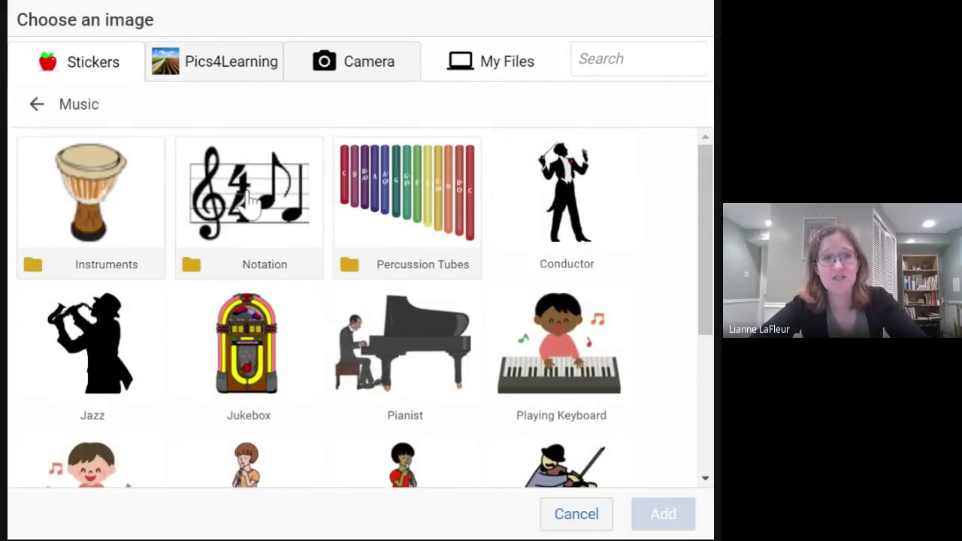
{"action": "left_click", "coordinate": [248, 196]}
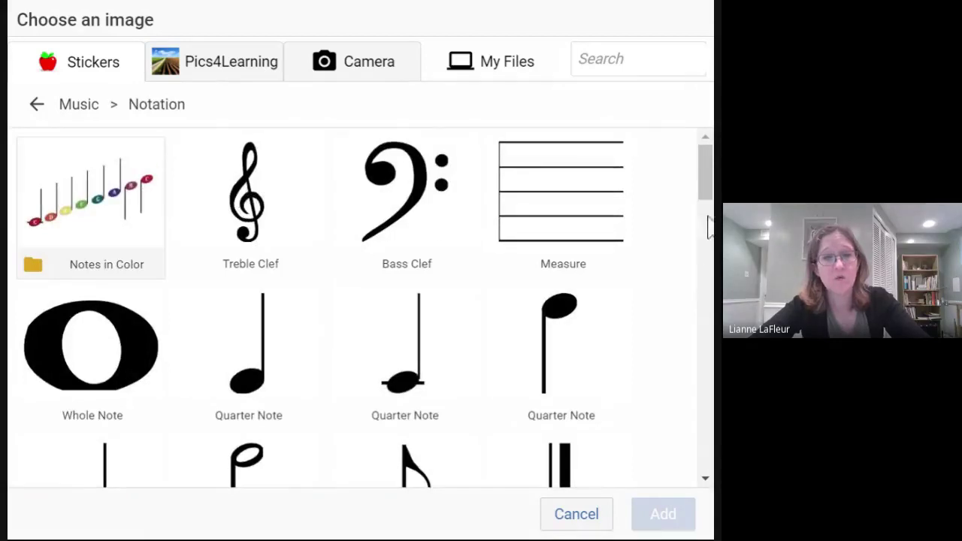
{"action": "left_click_drag", "start_coordinate": [709, 184], "coordinate": [701, 304]}
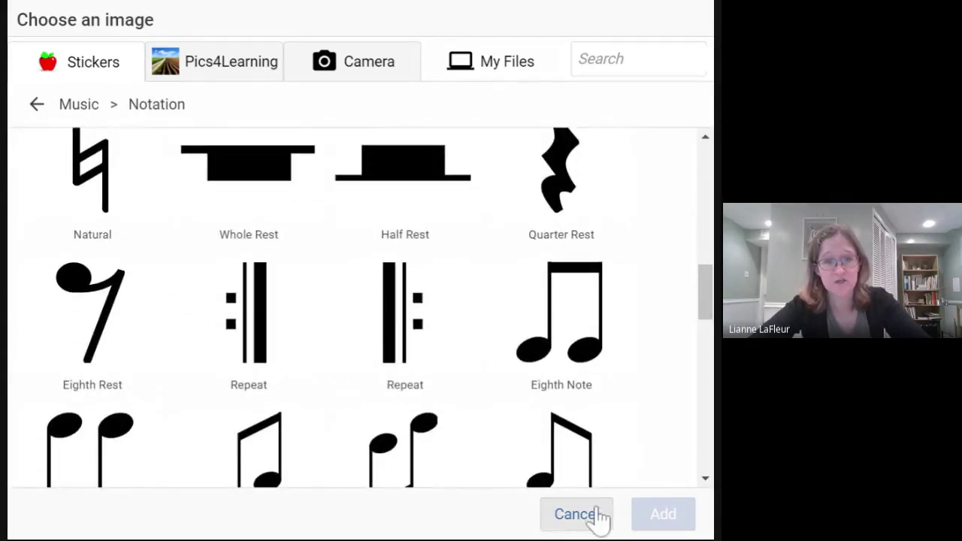
{"action": "left_click", "coordinate": [575, 514]}
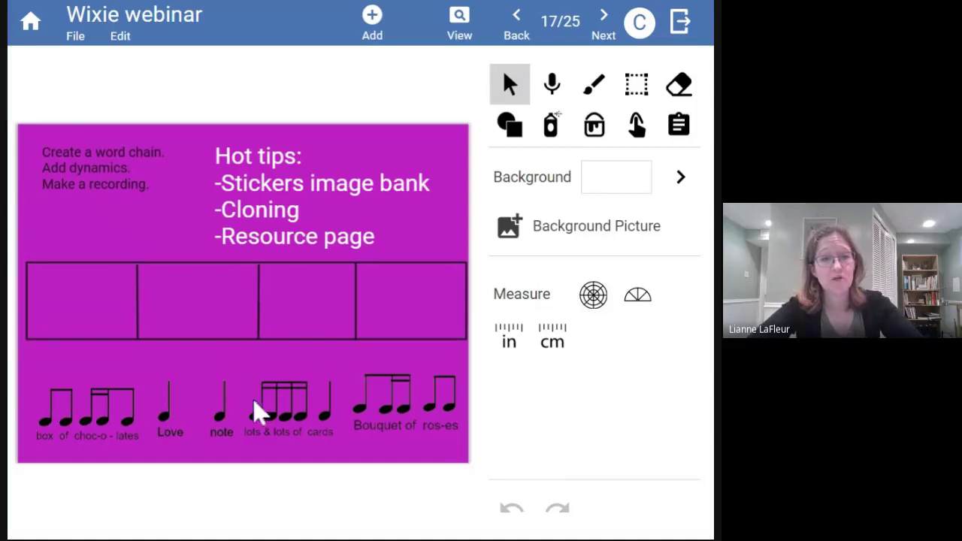
Step: Set the "lots & lots of cards" rhythm's object property to Clone
{"action": "left_click", "coordinate": [279, 406]}
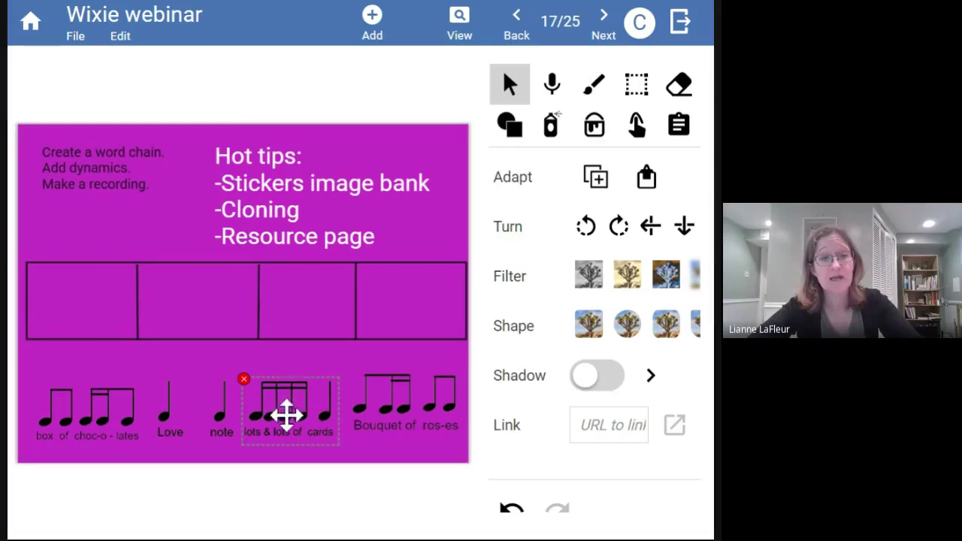
{"action": "left_click", "coordinate": [120, 39]}
{"action": "mouse_move", "coordinate": [197, 387]}
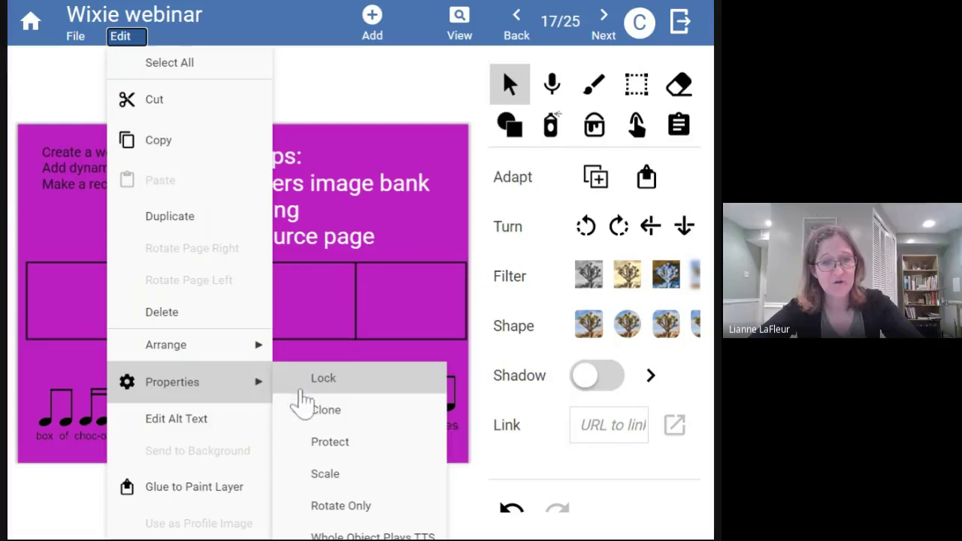
{"action": "left_click", "coordinate": [322, 409]}
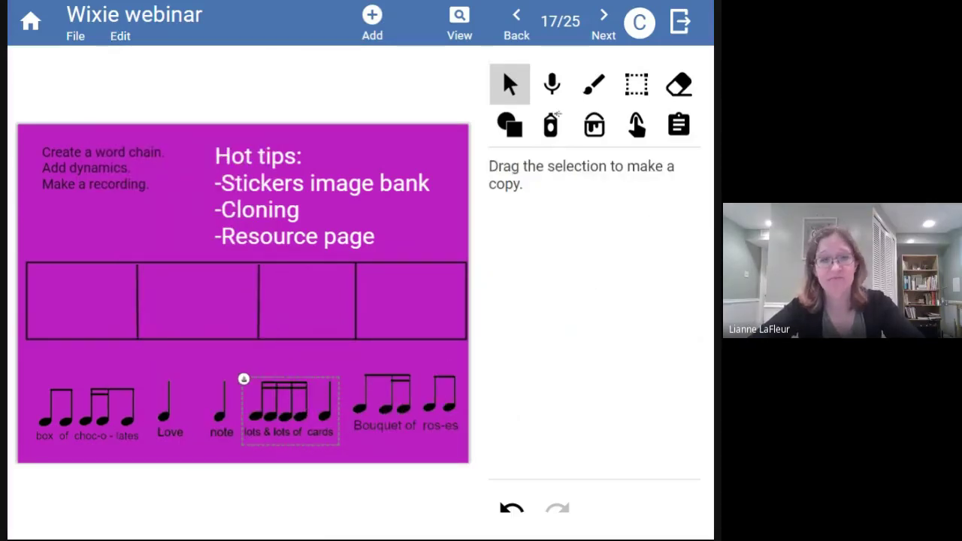
Step: Go past the Dynamics in Music resource page to the "Using Wixie to Connect to Content" page
{"action": "left_click", "coordinate": [603, 30]}
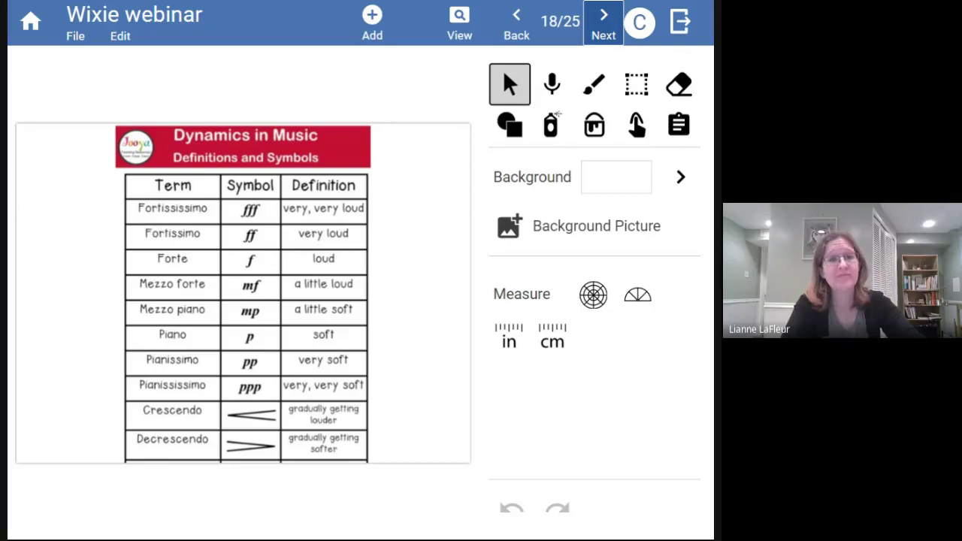
{"action": "left_click", "coordinate": [604, 30]}
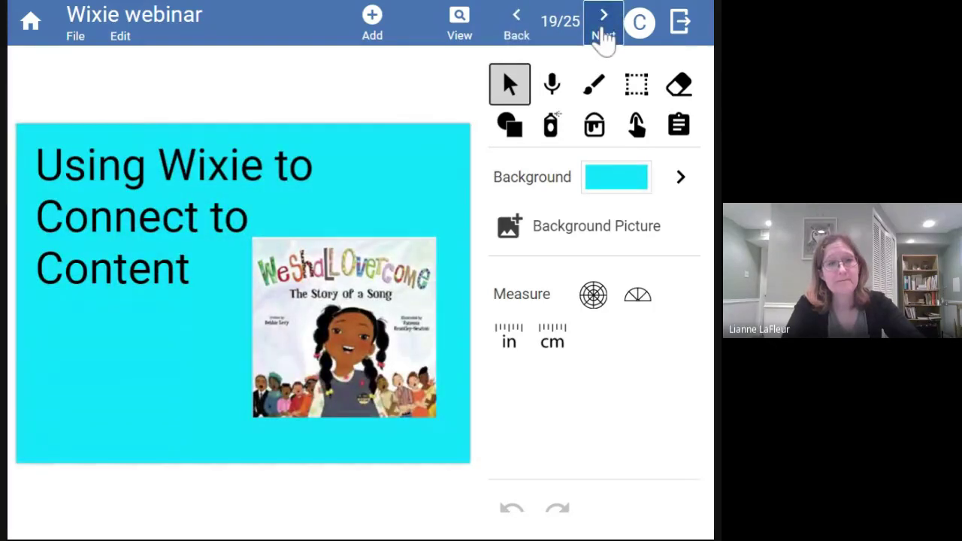
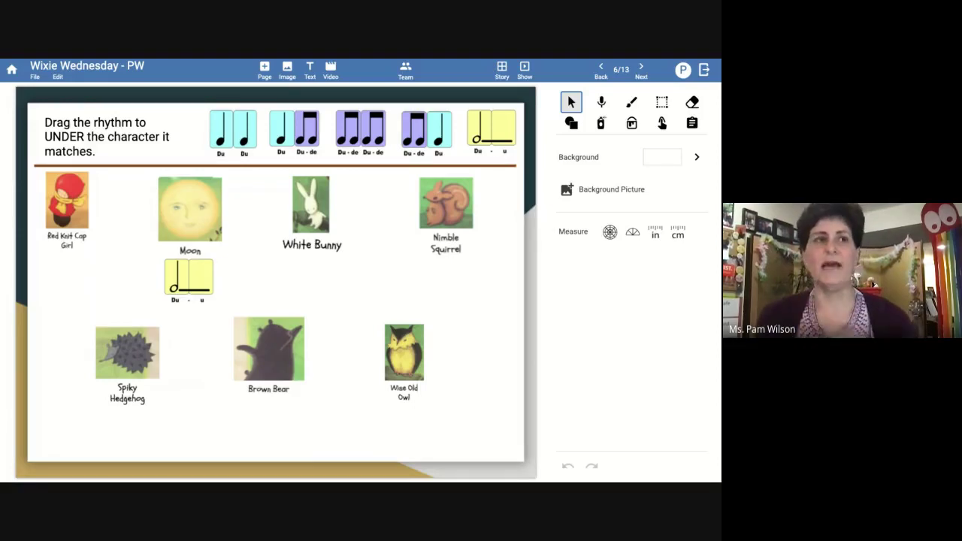
Step: In the Wixie Wednesday project, place the "Du-de Du-de" rhythm under Red Knit Cap Girl on page 6
{"action": "left_click", "coordinate": [352, 136]}
{"action": "left_click_drag", "start_coordinate": [351, 136], "coordinate": [69, 280]}
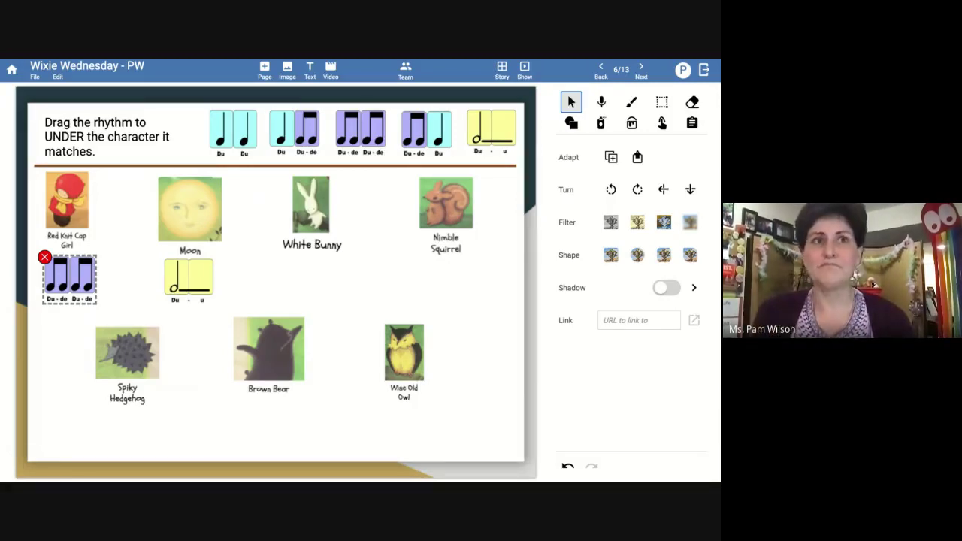
Step: On page 7, place "Du Du" and "Du-de Du-de" in the High Sound row, and "Du Du-de" and "Du-u" in the Low Sound row
{"action": "left_click", "coordinate": [641, 70]}
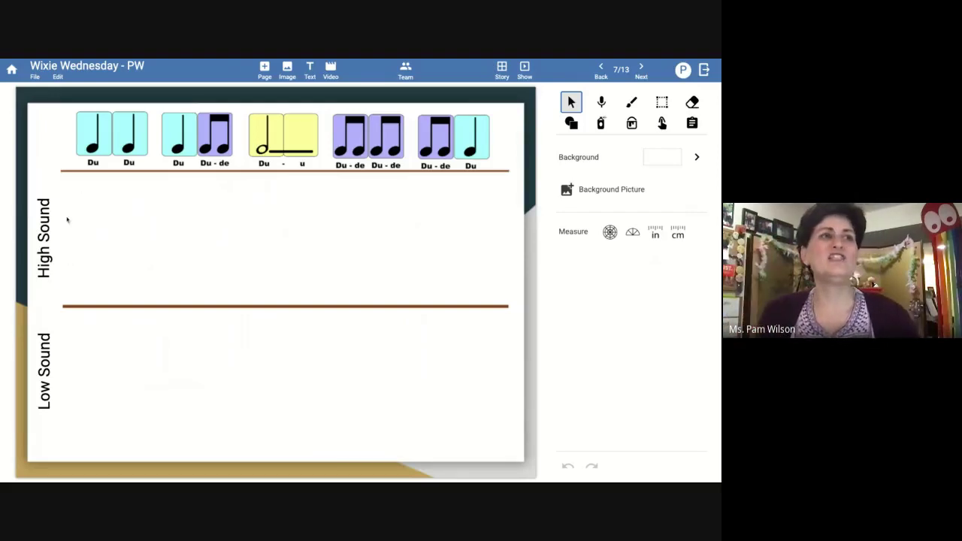
{"action": "left_click_drag", "start_coordinate": [103, 147], "coordinate": [98, 273]}
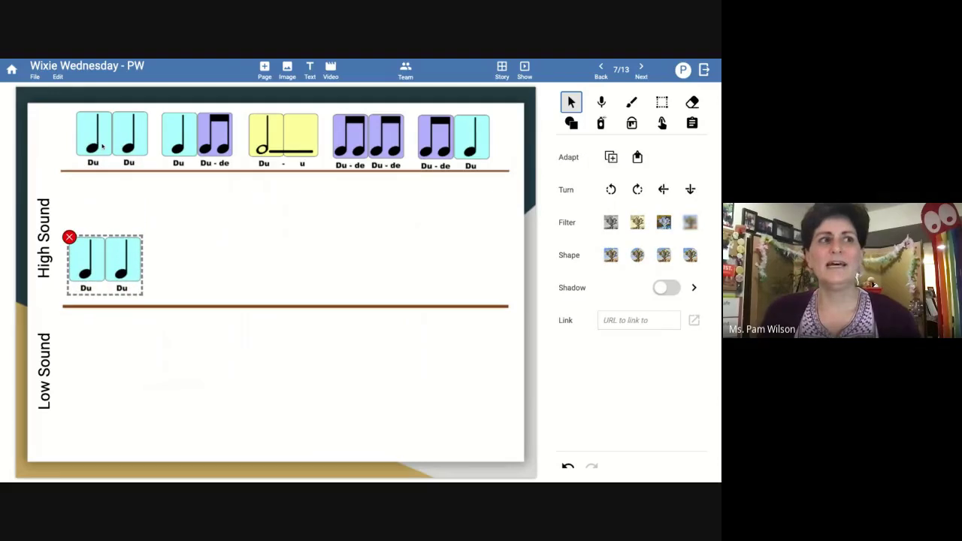
{"action": "left_click", "coordinate": [182, 153]}
{"action": "left_click_drag", "start_coordinate": [182, 154], "coordinate": [171, 311]}
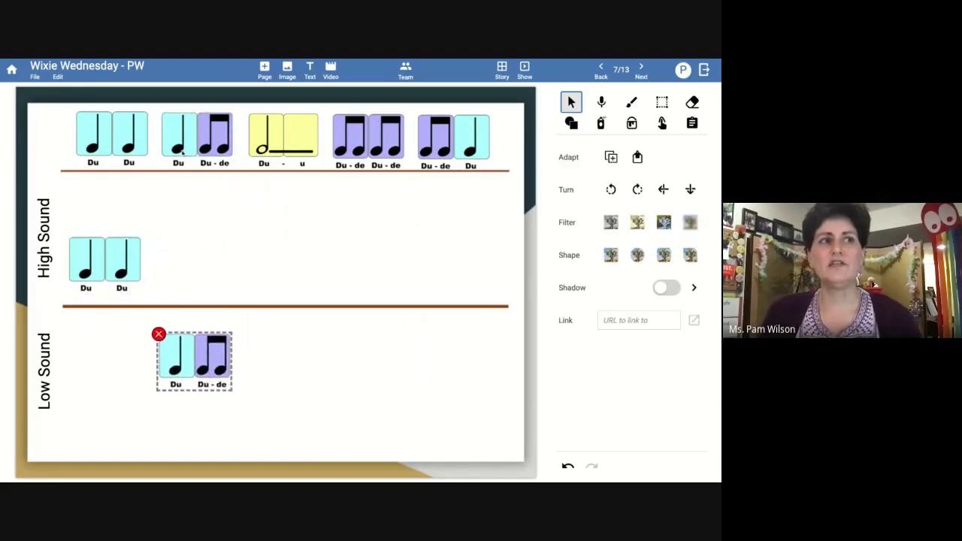
{"action": "left_click", "coordinate": [276, 147]}
{"action": "left_click_drag", "start_coordinate": [277, 295], "coordinate": [288, 358]}
{"action": "left_click", "coordinate": [366, 141]}
{"action": "left_click_drag", "start_coordinate": [366, 141], "coordinate": [378, 262]}
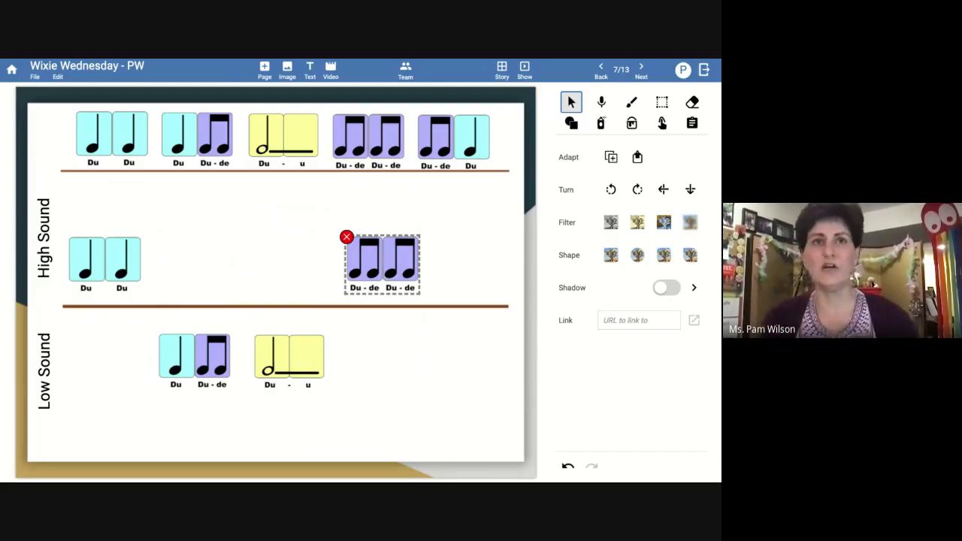
Step: On page 8, place Red Knit Cap Girl in High 1, Brown Bear in Low 2, Spiky Hedgehog in Low 3 and Wise Old Owl in High 4
{"action": "left_click", "coordinate": [639, 68]}
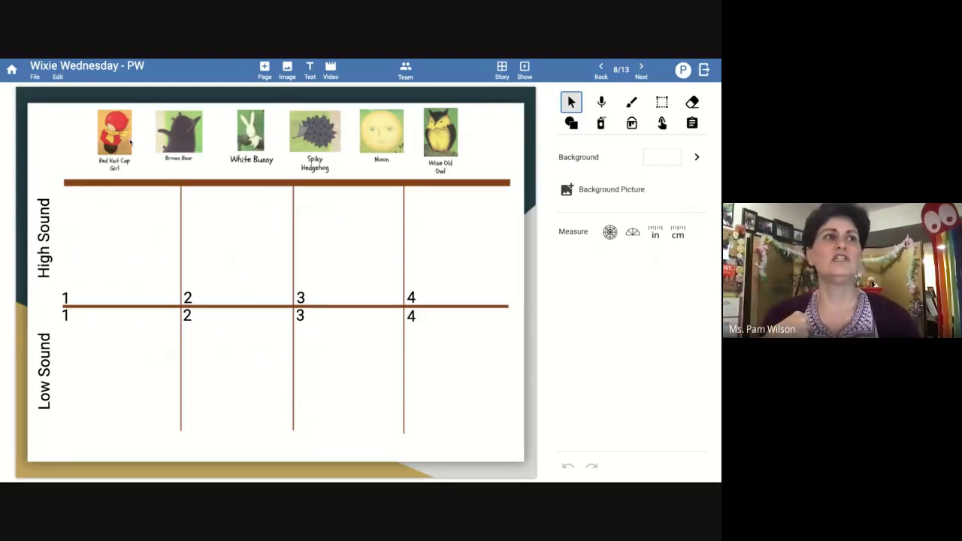
{"action": "left_click_drag", "start_coordinate": [125, 134], "coordinate": [136, 252]}
{"action": "left_click", "coordinate": [171, 140]}
{"action": "left_click_drag", "start_coordinate": [171, 140], "coordinate": [222, 365]}
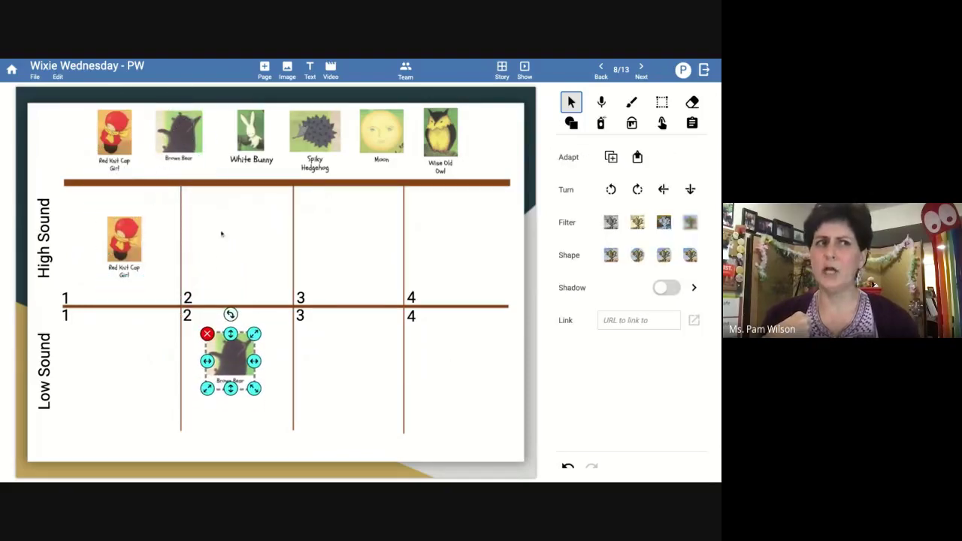
{"action": "left_click_drag", "start_coordinate": [318, 133], "coordinate": [340, 360]}
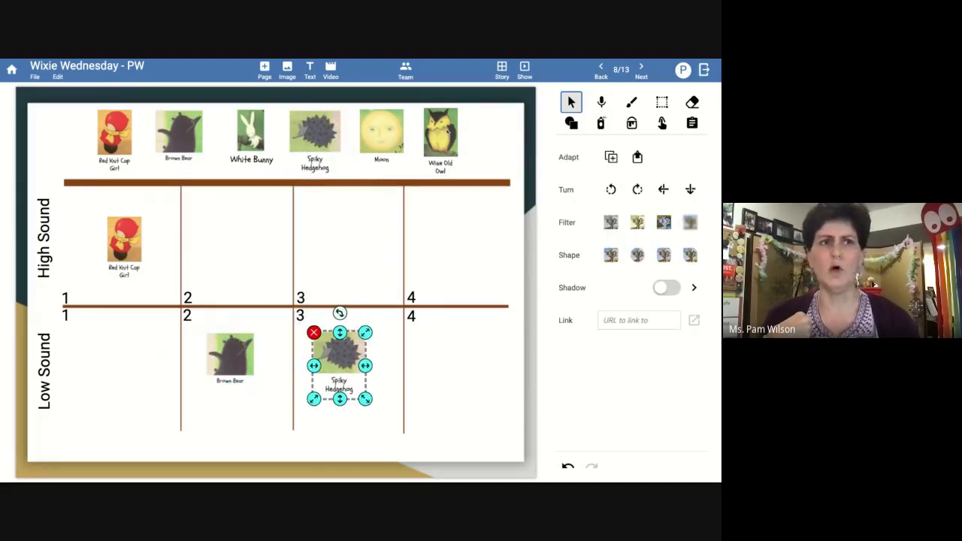
{"action": "left_click_drag", "start_coordinate": [440, 131], "coordinate": [456, 242]}
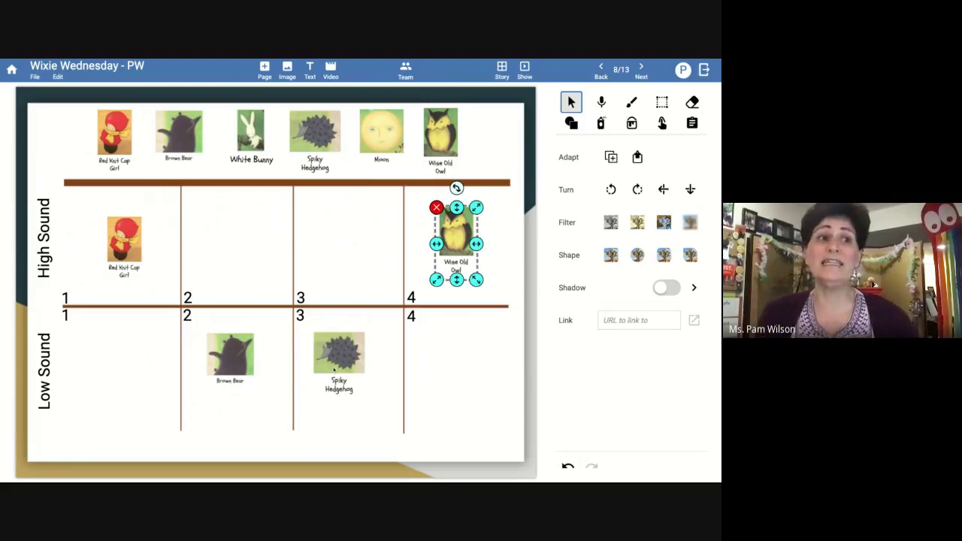
Step: Replace the Spiky Hedgehog in Low Sound box 3 with a Moon and slightly enlarge it
{"action": "left_click", "coordinate": [335, 359]}
{"action": "left_click", "coordinate": [314, 332]}
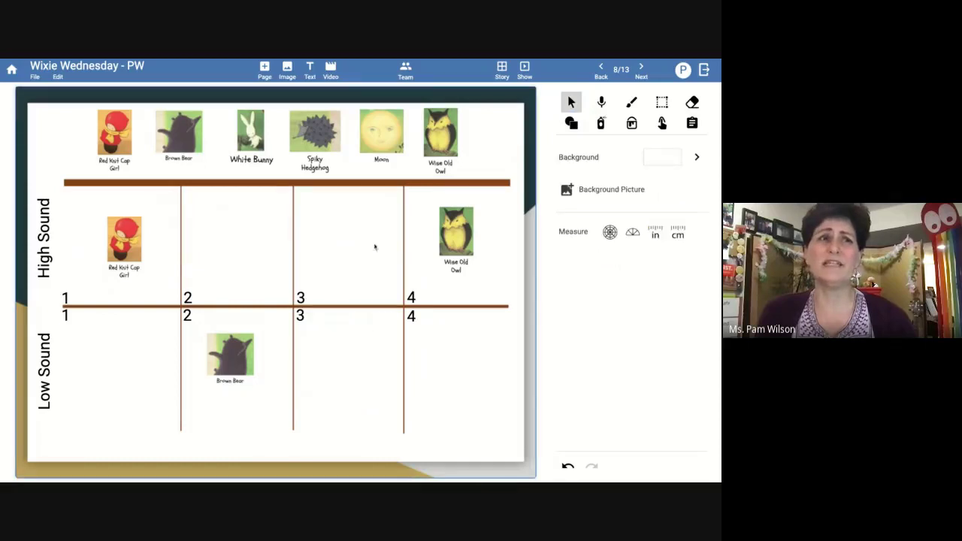
{"action": "left_click", "coordinate": [380, 133]}
{"action": "left_click_drag", "start_coordinate": [359, 312], "coordinate": [340, 360]}
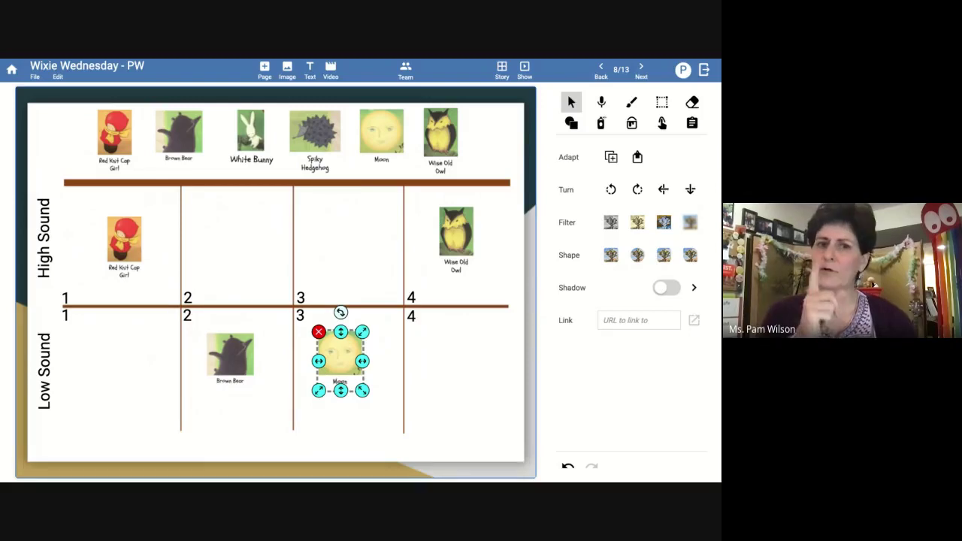
{"action": "mouse_move", "coordinate": [362, 389]}
{"action": "left_mouse_down"}
{"action": "mouse_move", "coordinate": [397, 440]}
{"action": "mouse_move", "coordinate": [366, 395]}
{"action": "mouse_move", "coordinate": [386, 423]}
{"action": "mouse_move", "coordinate": [370, 402]}
{"action": "left_mouse_up"}
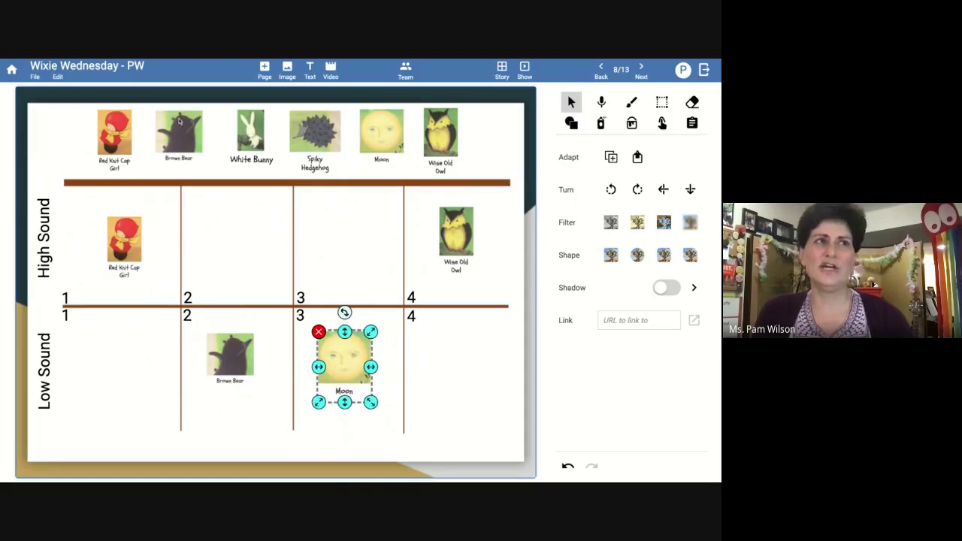
{"action": "left_click", "coordinate": [64, 79]}
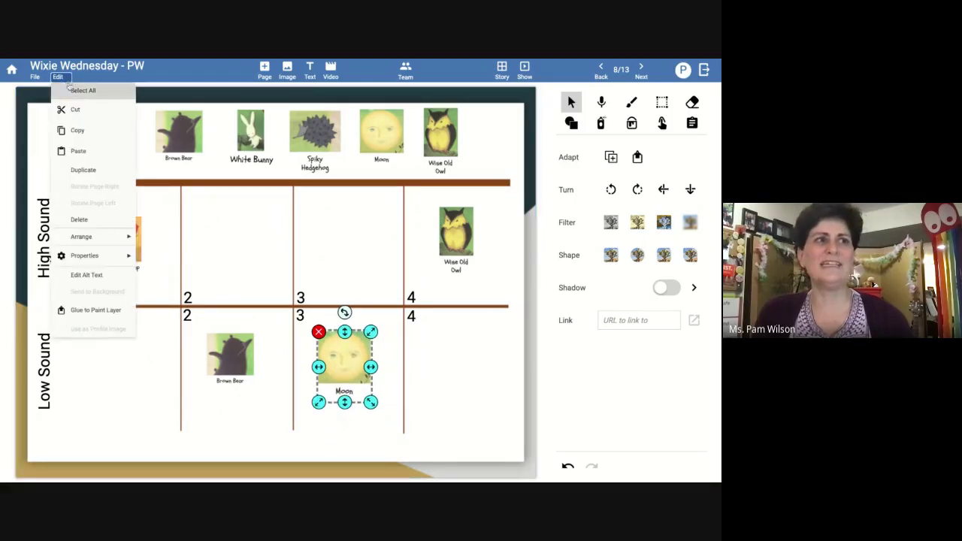
{"action": "mouse_move", "coordinate": [86, 257]}
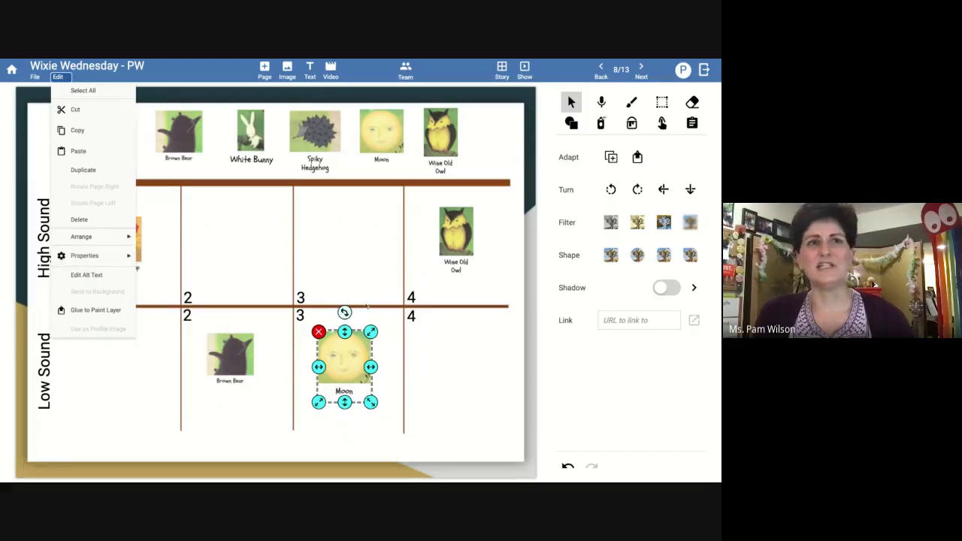
{"action": "left_click", "coordinate": [337, 238]}
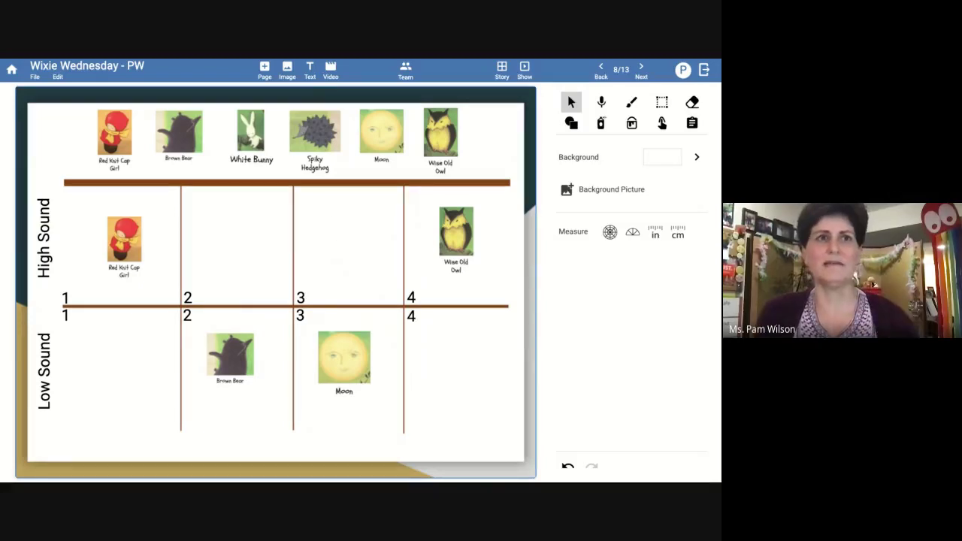
{"action": "left_click", "coordinate": [646, 69]}
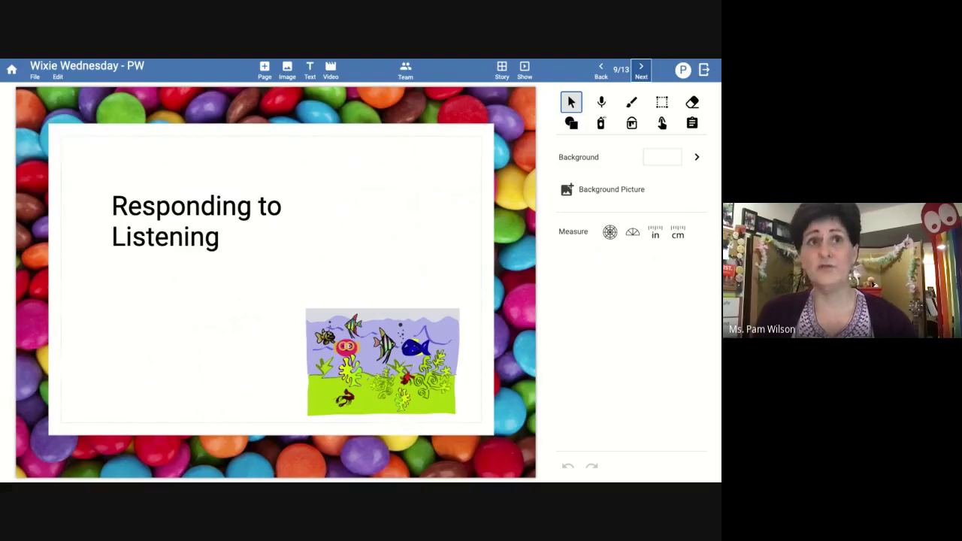
{"action": "left_click", "coordinate": [641, 69]}
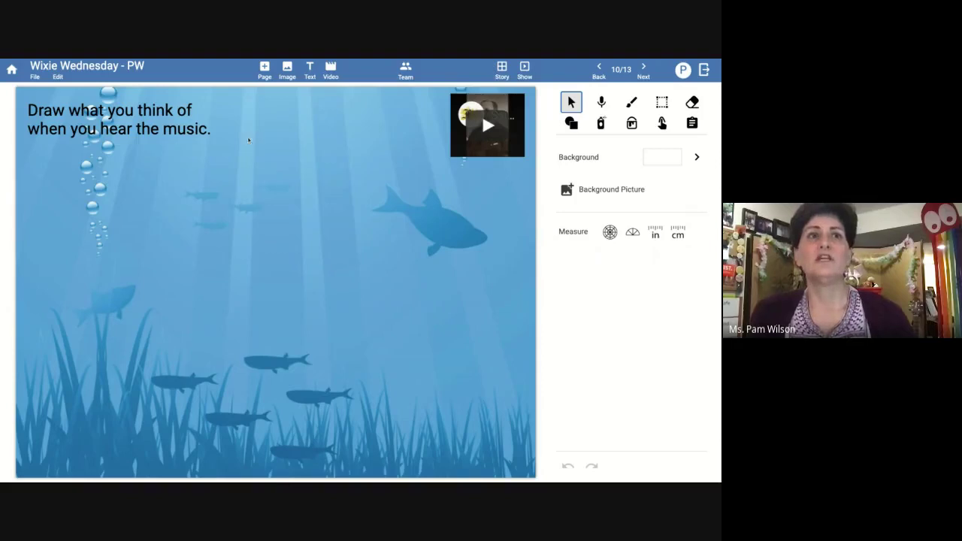
{"action": "left_click", "coordinate": [331, 71]}
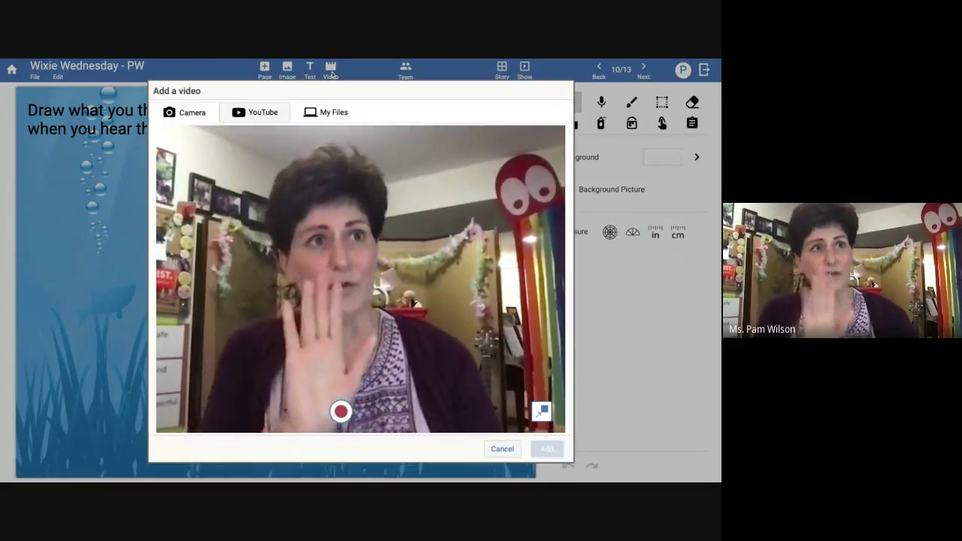
{"action": "left_click", "coordinate": [256, 114]}
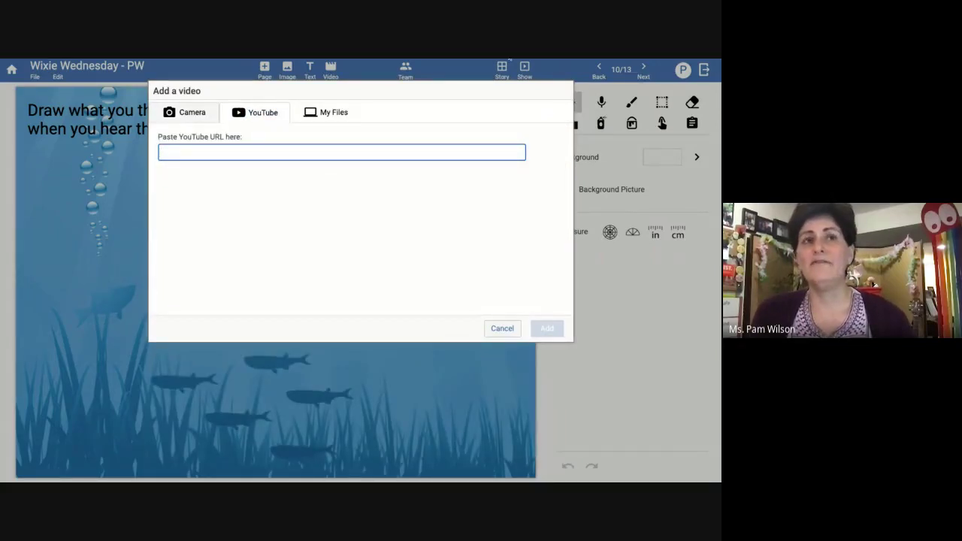
{"action": "left_click", "coordinate": [509, 58]}
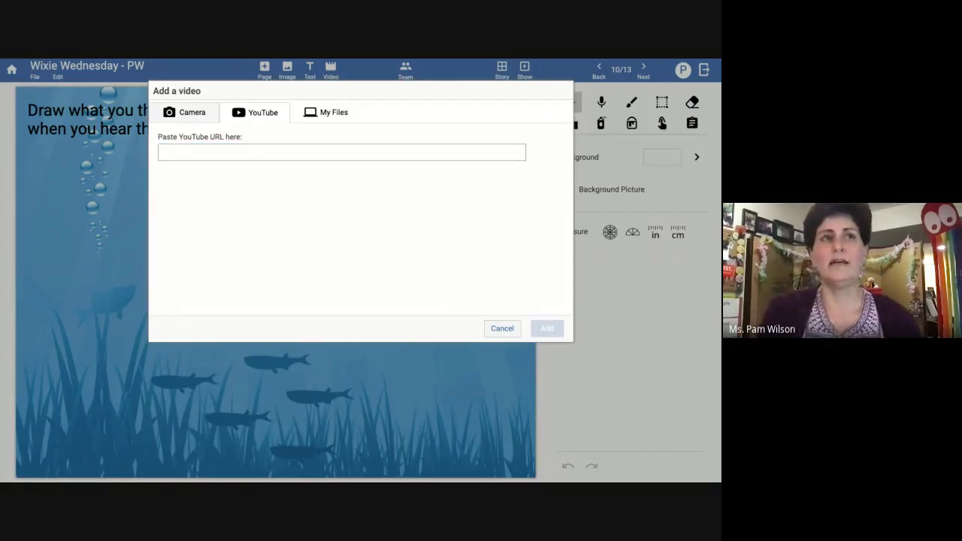
{"action": "left_click", "coordinate": [308, 151]}
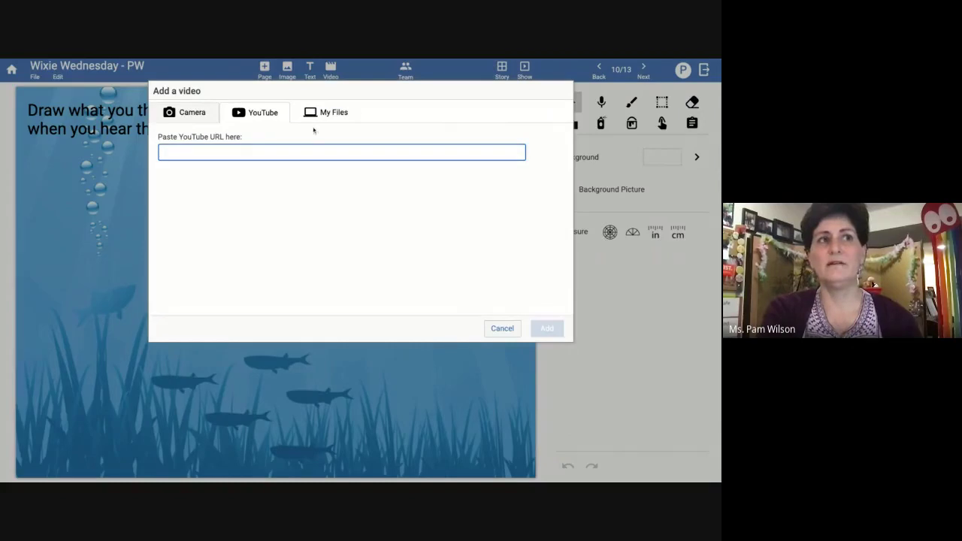
{"action": "key", "text": "ctrl+v"}
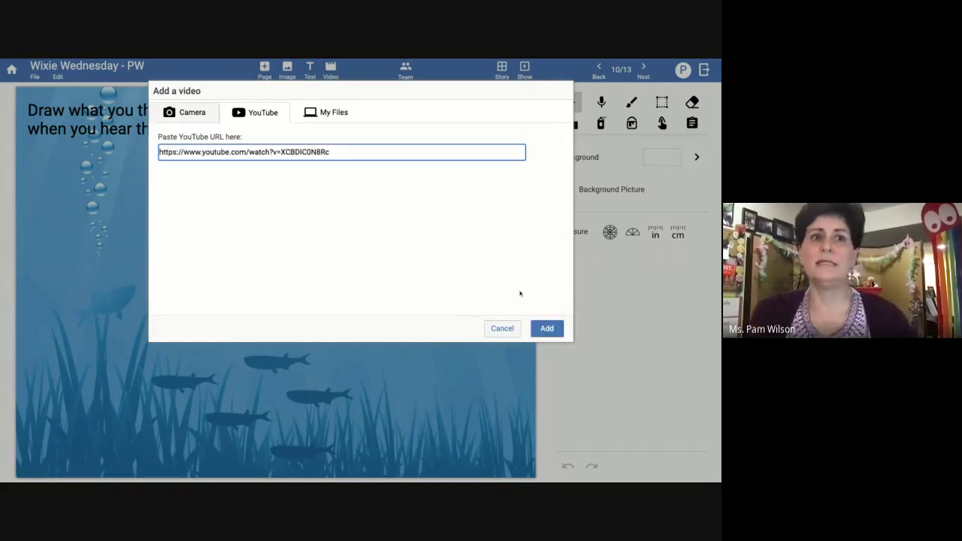
{"action": "left_click", "coordinate": [544, 332]}
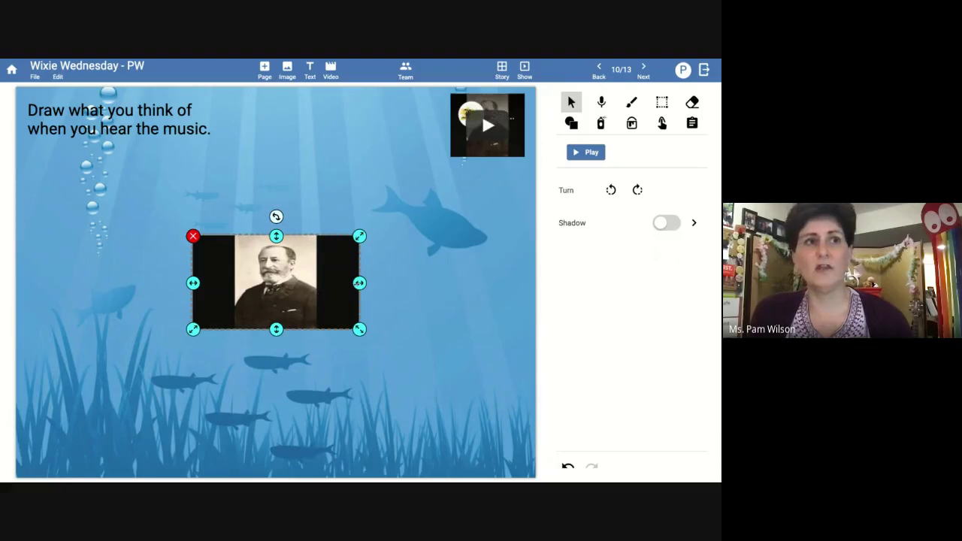
Step: Narrow the new video, place it between the drawing prompt and the existing video, and lock it
{"action": "left_click_drag", "start_coordinate": [359, 282], "coordinate": [348, 125]}
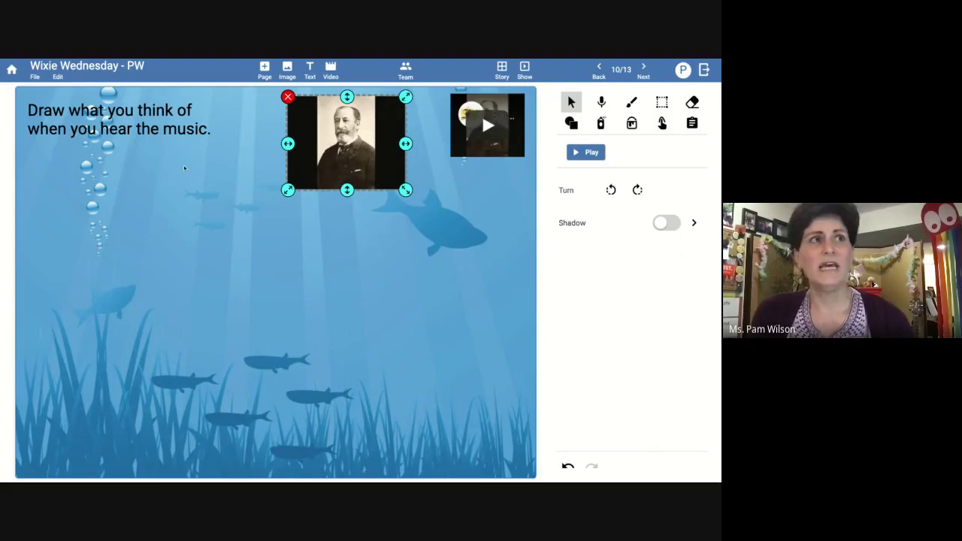
{"action": "left_click", "coordinate": [64, 78]}
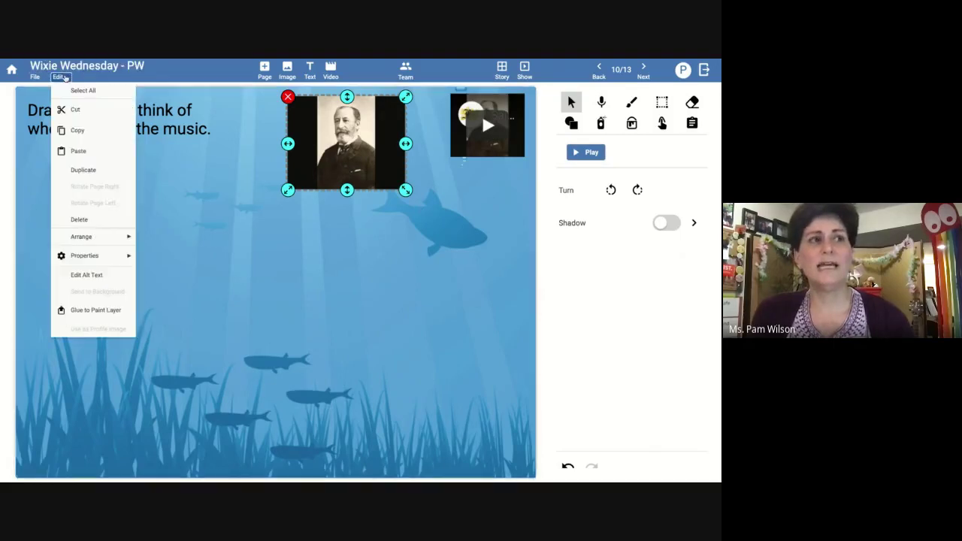
{"action": "mouse_move", "coordinate": [94, 259]}
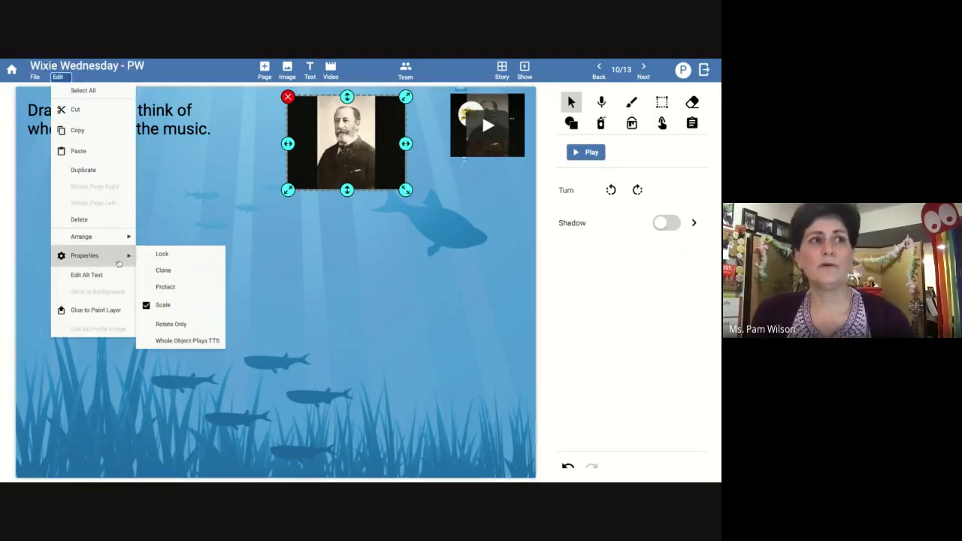
{"action": "left_click", "coordinate": [162, 254]}
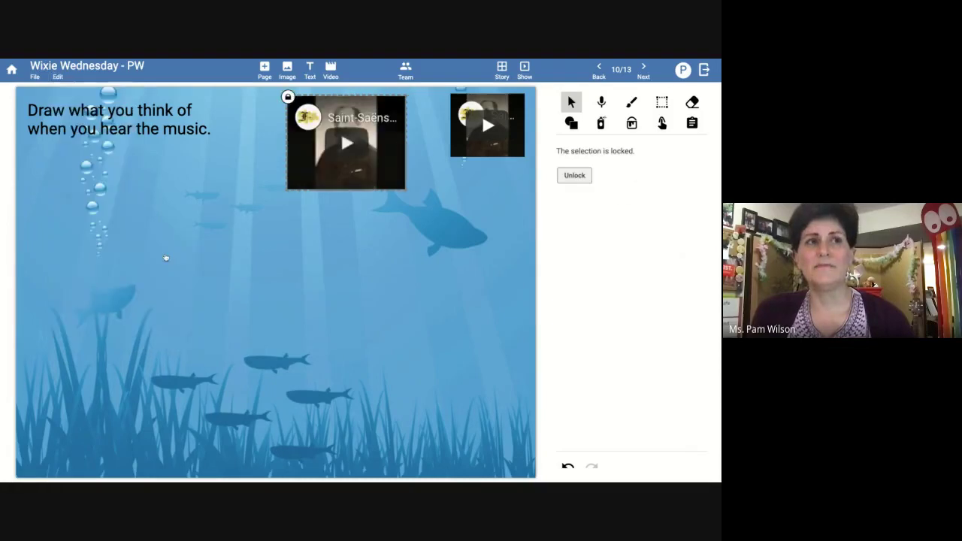
Step: Deselect the locked Saint-Saëns video, play a short part of it and pause it
{"action": "left_click", "coordinate": [355, 213]}
{"action": "left_click", "coordinate": [356, 143]}
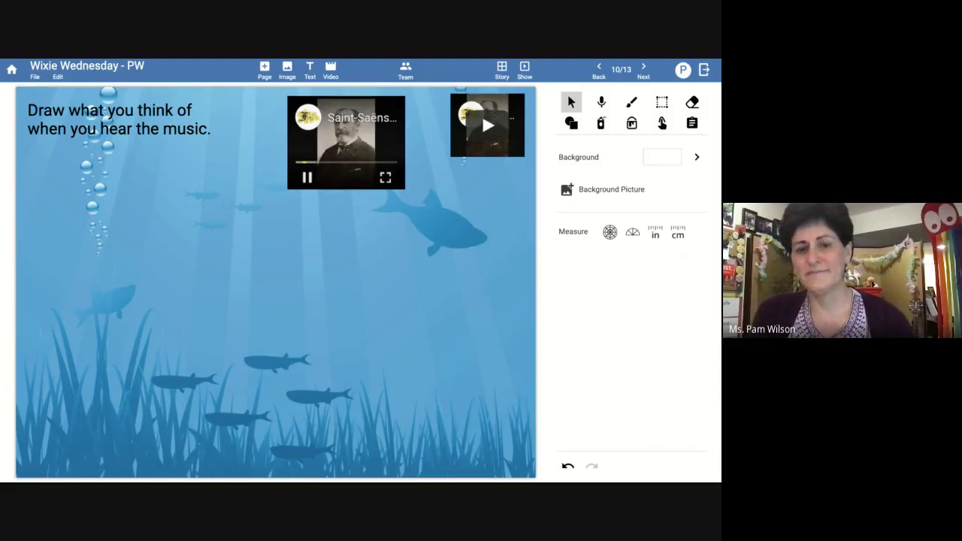
{"action": "left_click", "coordinate": [306, 178]}
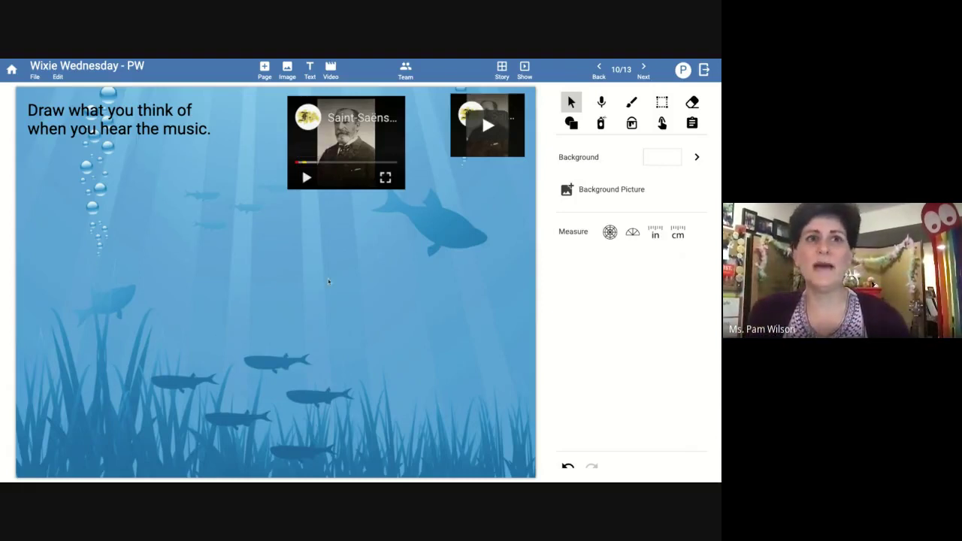
Step: Search the background pictures for "ocean" and close the library without choosing one
{"action": "left_click", "coordinate": [605, 191]}
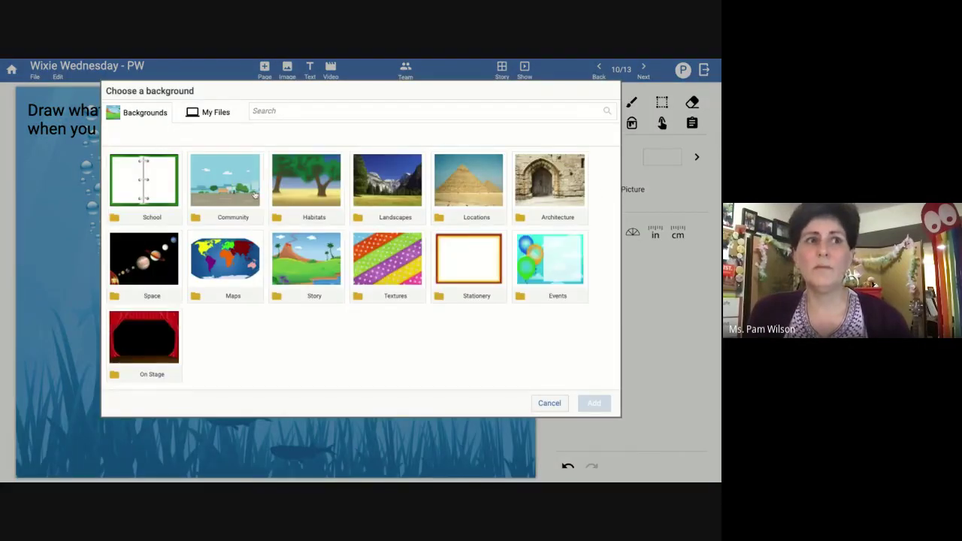
{"action": "left_click", "coordinate": [276, 111]}
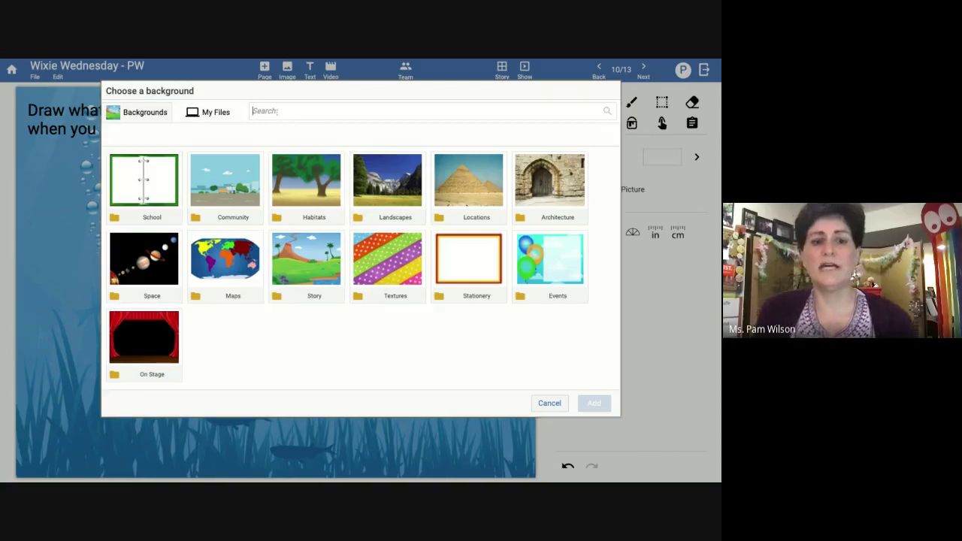
{"action": "type", "text": "ocean"}
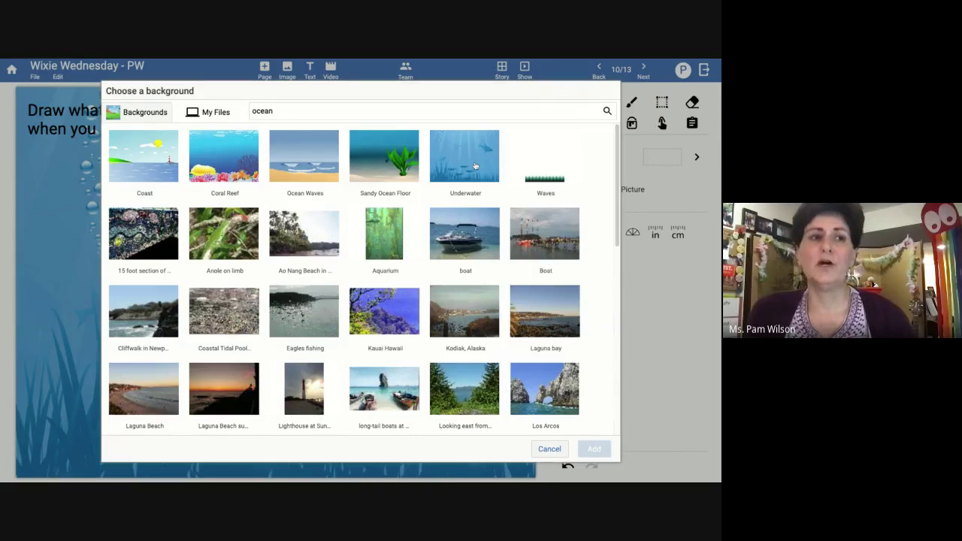
{"action": "left_click", "coordinate": [549, 449]}
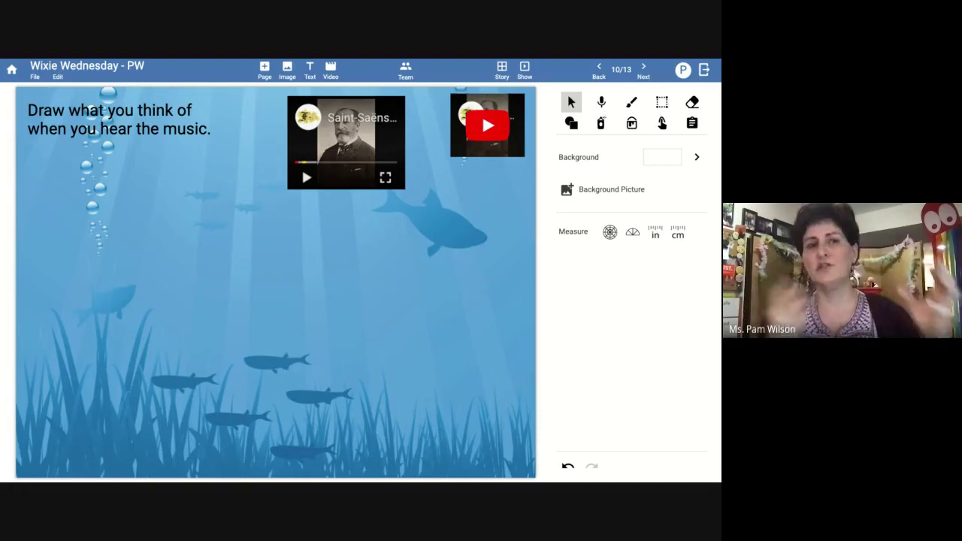
Step: Go through to page 13 and play the "Wixie Coding Tutorial Quick" video in full screen
{"action": "left_click", "coordinate": [643, 70]}
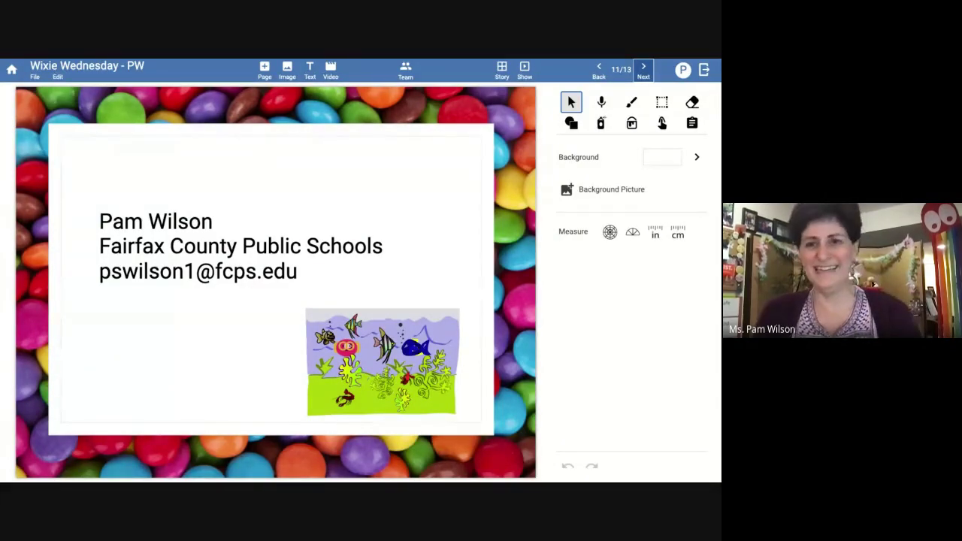
{"action": "key", "text": "Right"}
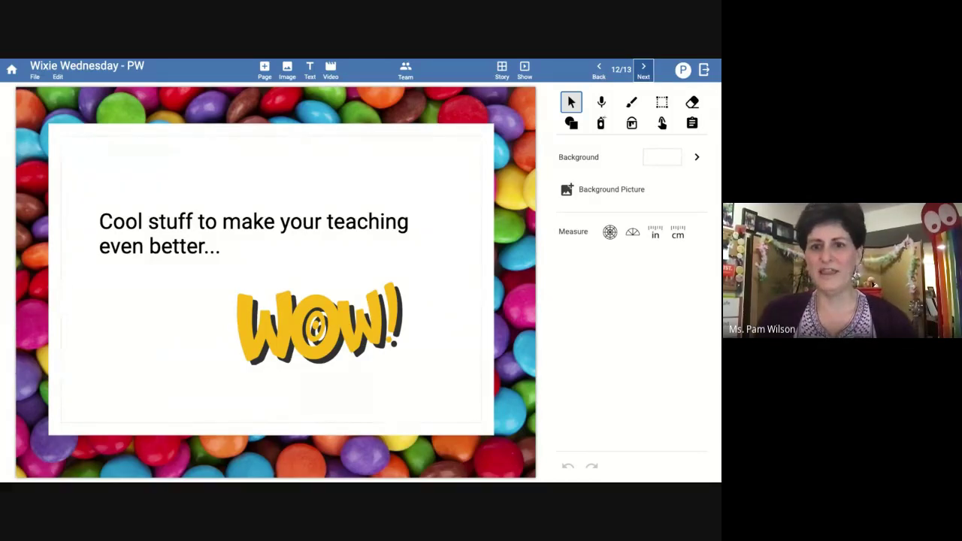
{"action": "left_click", "coordinate": [643, 69]}
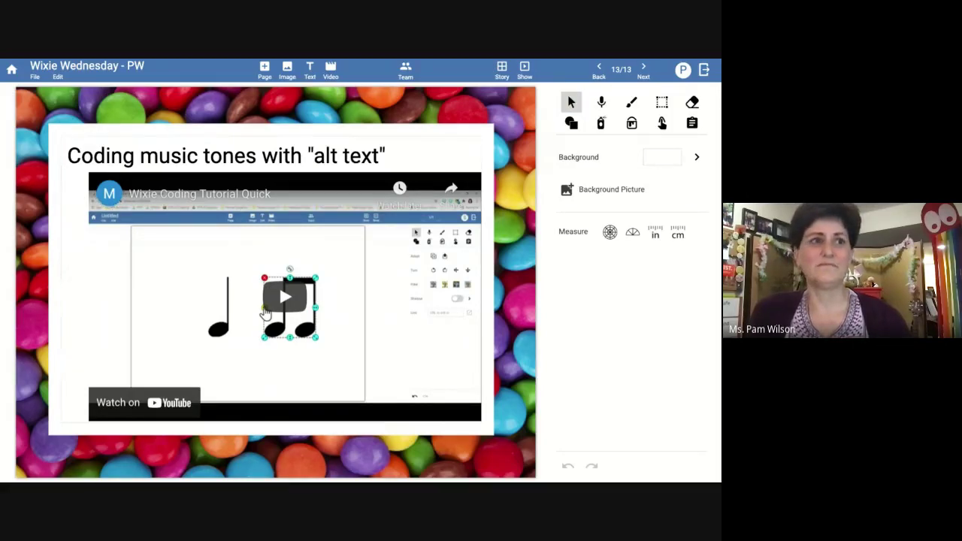
{"action": "left_click", "coordinate": [285, 297]}
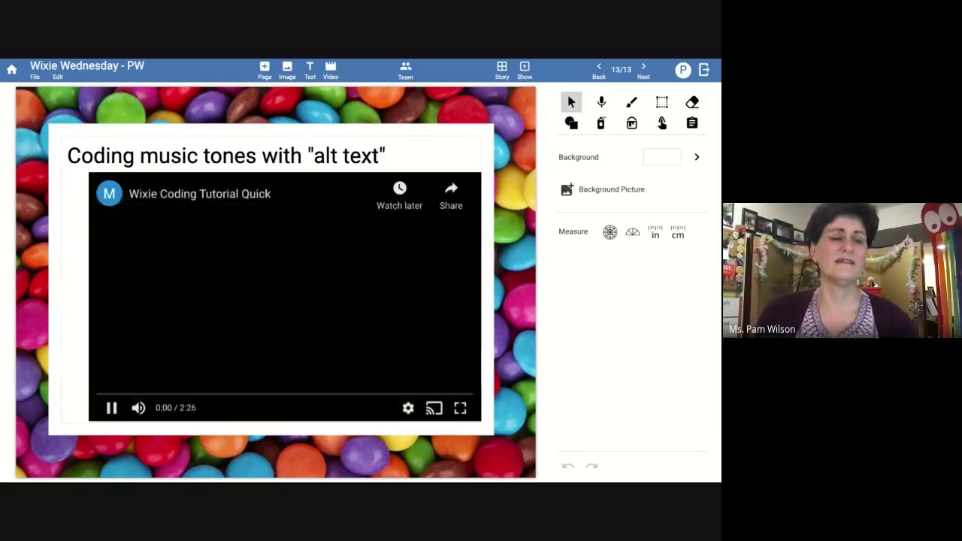
{"action": "left_click", "coordinate": [460, 407]}
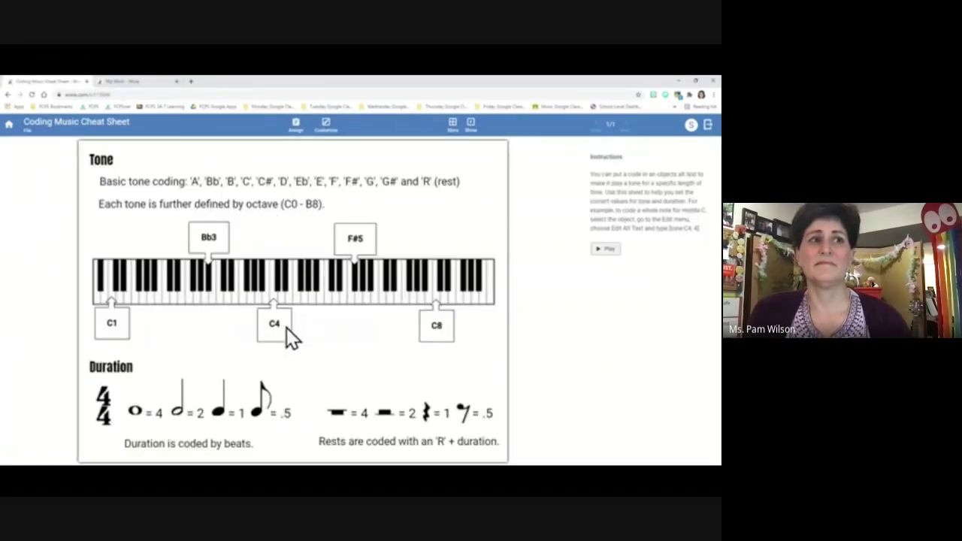
Step: Switch from the Coding Music Cheat Sheet to the Wixie home page and create a new landscape project
{"action": "left_click", "coordinate": [158, 80]}
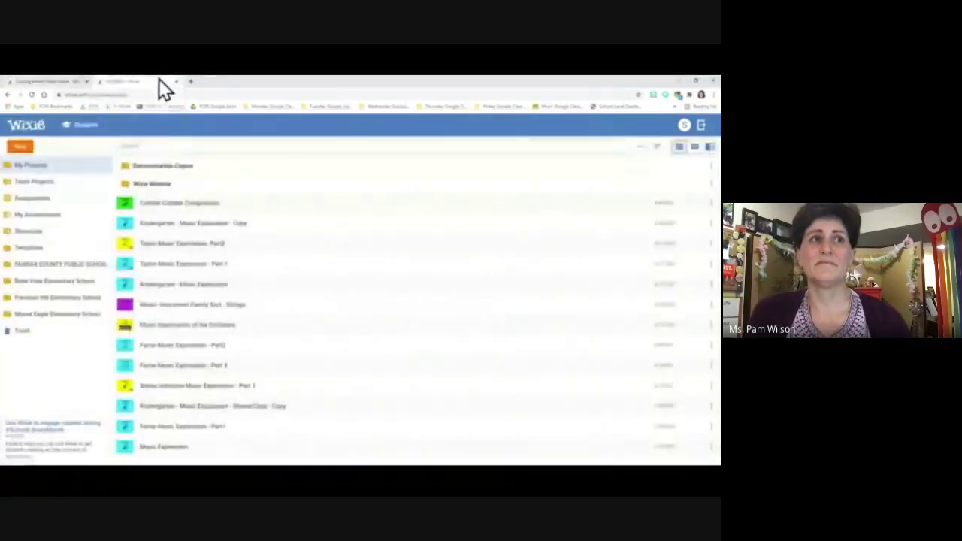
{"action": "left_click", "coordinate": [27, 153]}
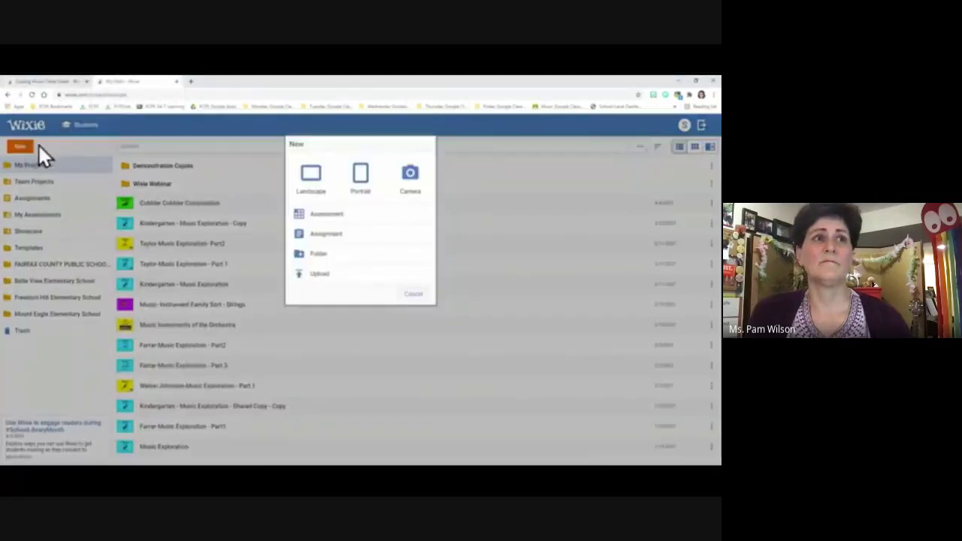
{"action": "left_click", "coordinate": [314, 188]}
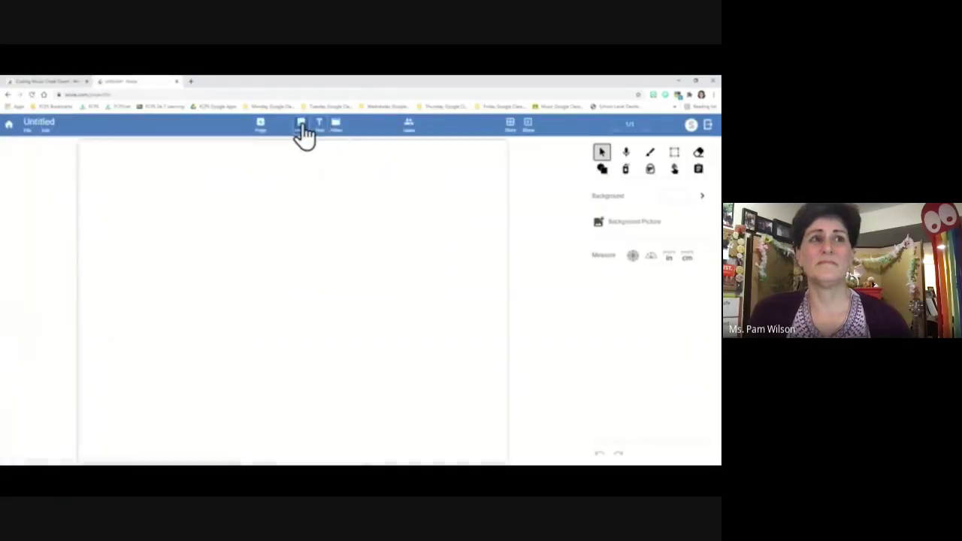
Step: Add a Quarter Note sticker from the Music Notation collection to the blank page
{"action": "left_click", "coordinate": [303, 132]}
{"action": "scroll", "coordinate": [572, 266], "scroll_direction": "down", "scroll_amount": 4}
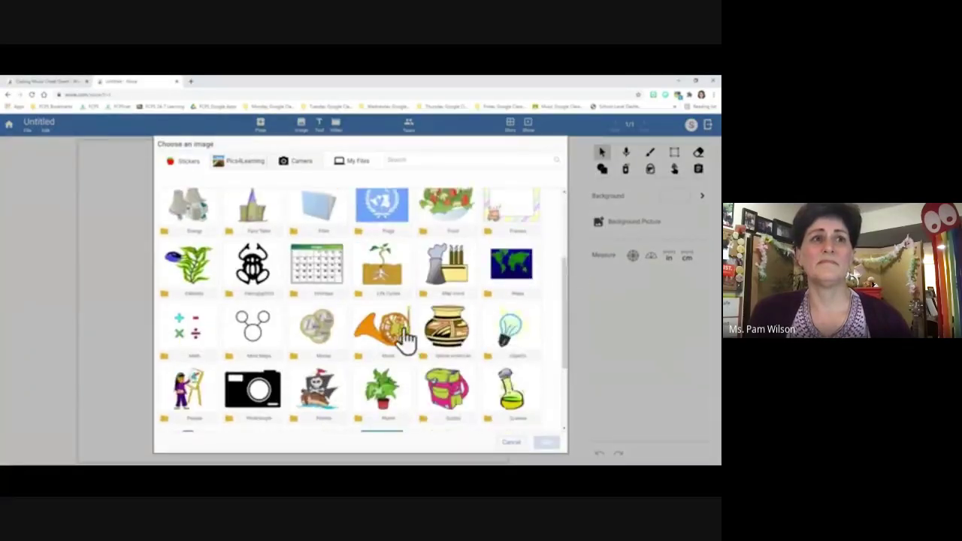
{"action": "left_click", "coordinate": [399, 338]}
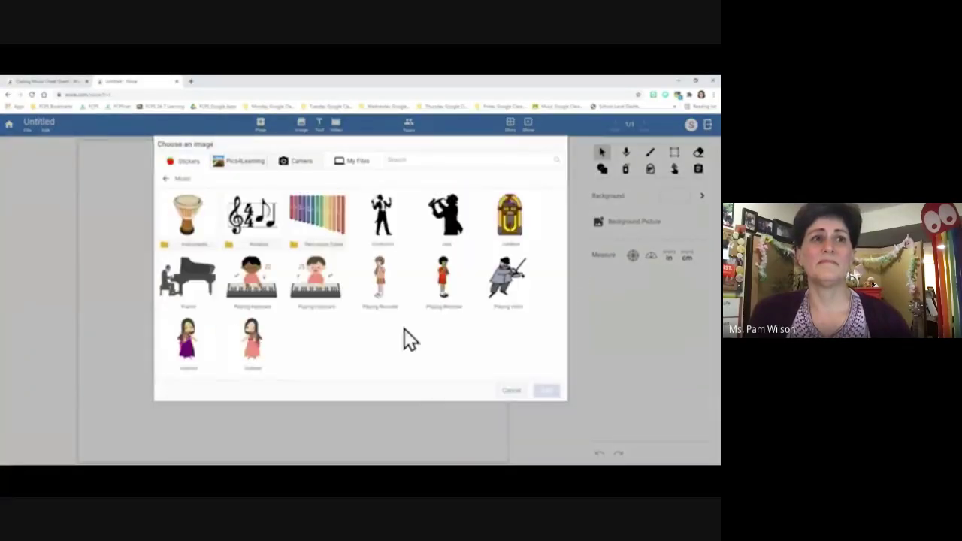
{"action": "left_click", "coordinate": [247, 229]}
{"action": "left_click", "coordinate": [512, 231]}
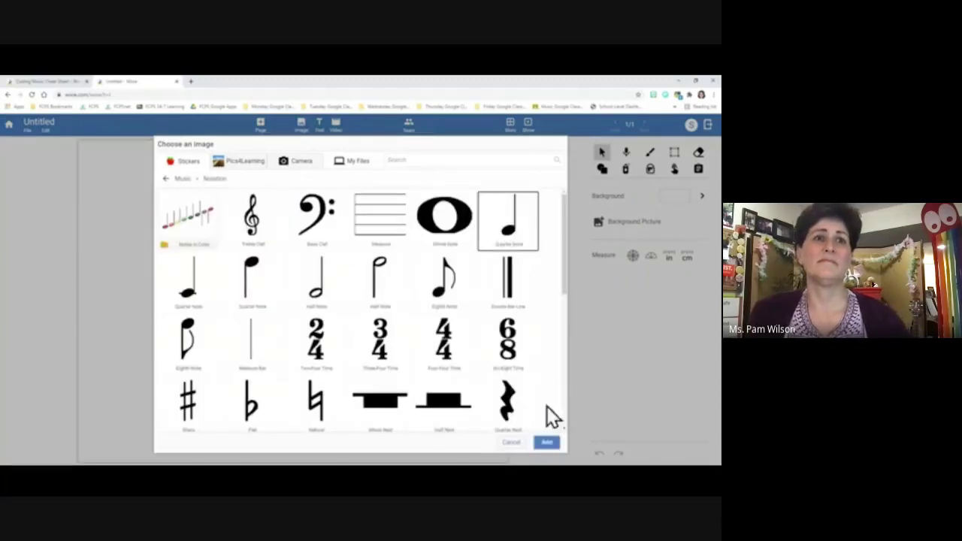
{"action": "left_click", "coordinate": [546, 443]}
Step: Add the upright beamed pair of eighth notes from the Music Notation stickers
{"action": "left_click", "coordinate": [306, 132]}
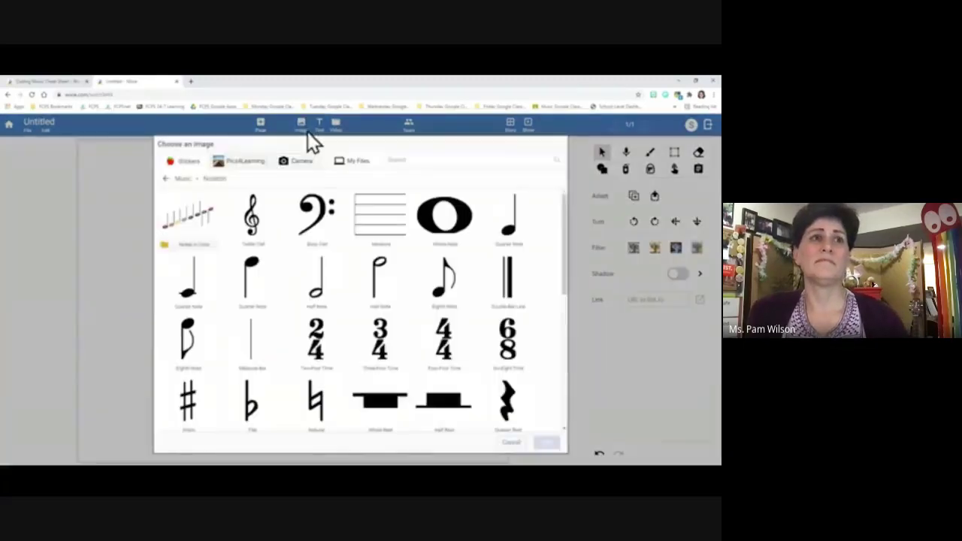
{"action": "left_click_drag", "start_coordinate": [565, 232], "coordinate": [567, 291]}
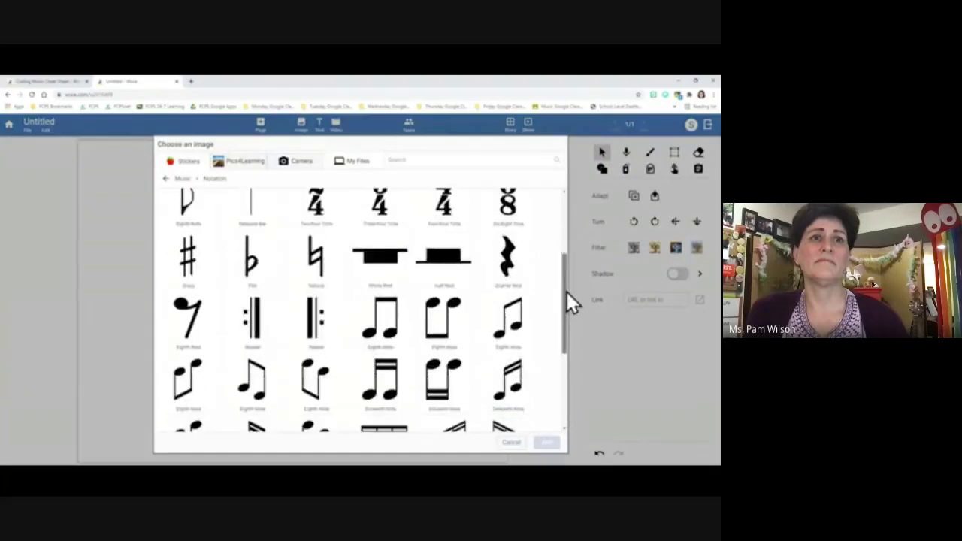
{"action": "left_click", "coordinate": [392, 328]}
{"action": "left_click", "coordinate": [547, 443]}
Step: Arrange the quarter note and the beamed eighth notes side by side at the same height in mid-page
{"action": "left_click_drag", "start_coordinate": [322, 341], "coordinate": [215, 328]}
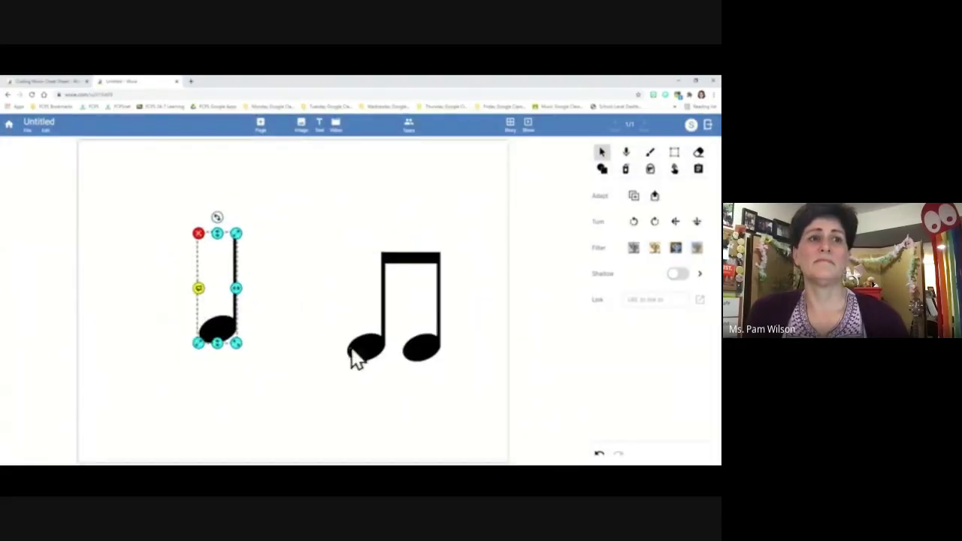
{"action": "left_click_drag", "start_coordinate": [353, 356], "coordinate": [326, 330]}
{"action": "left_click_drag", "start_coordinate": [219, 331], "coordinate": [237, 328]}
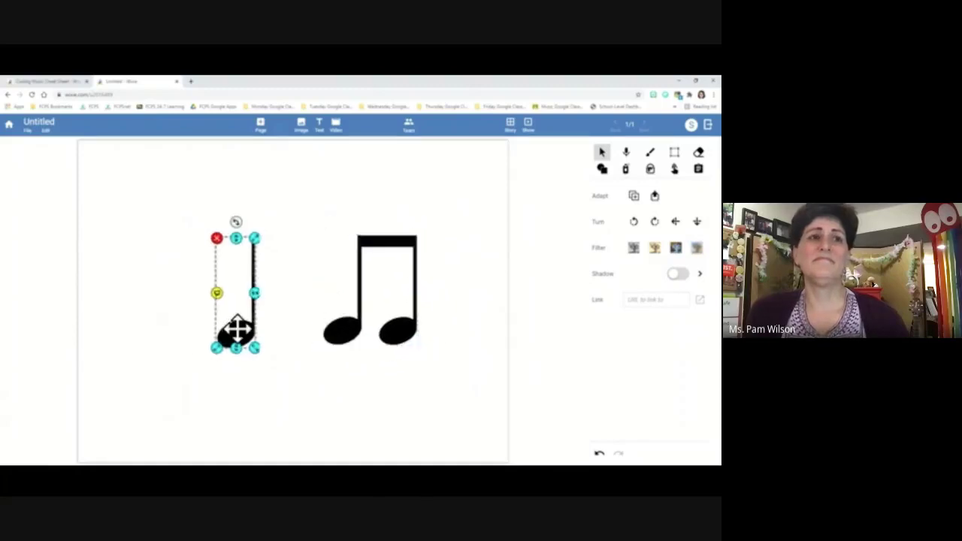
{"action": "left_click", "coordinate": [268, 386]}
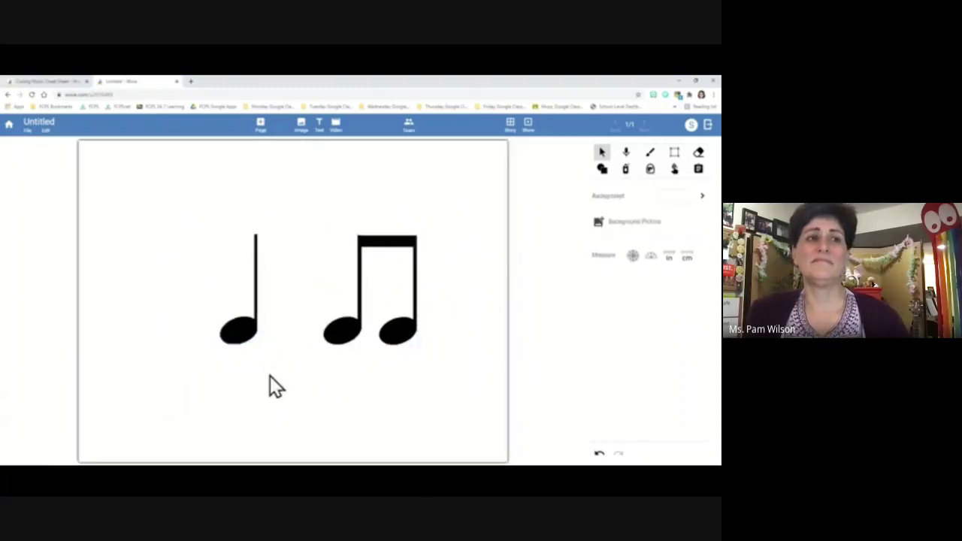
Step: Play the spoken alt text of the quarter note and of the beamed eighth notes
{"action": "left_click", "coordinate": [241, 332]}
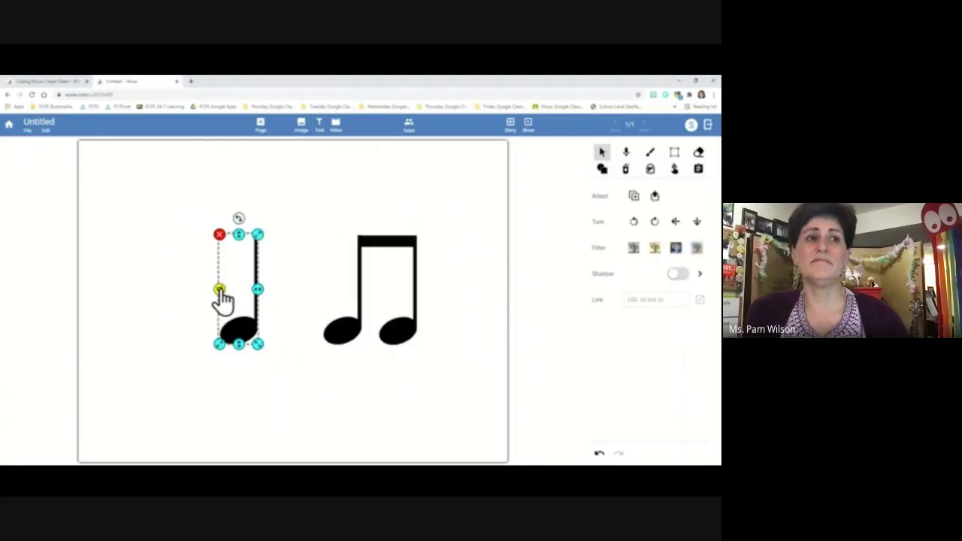
{"action": "left_click", "coordinate": [339, 301]}
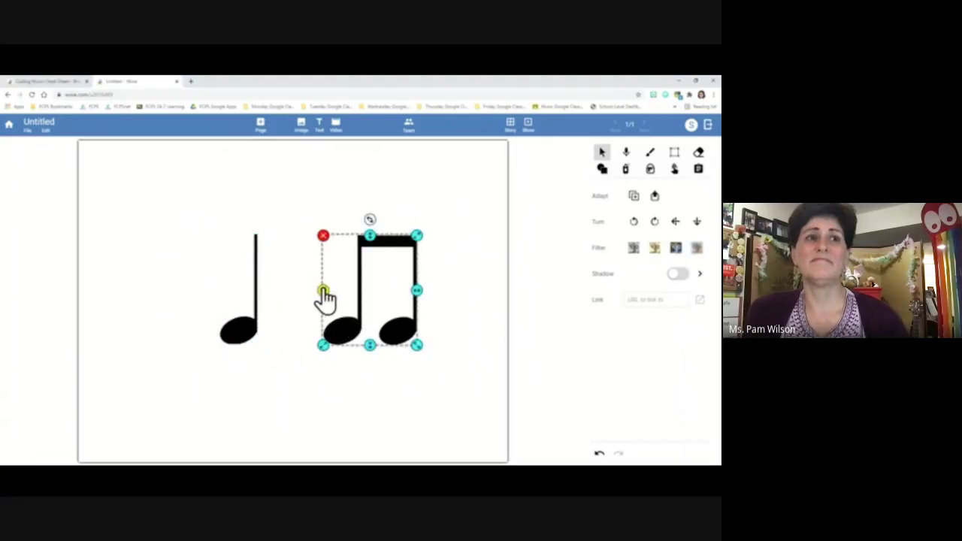
Step: Replace the quarter note's alt text with the code "[tone: C4 1]", consulting the Coding Music Cheat Sheet for the tone and duration
{"action": "left_click", "coordinate": [235, 331]}
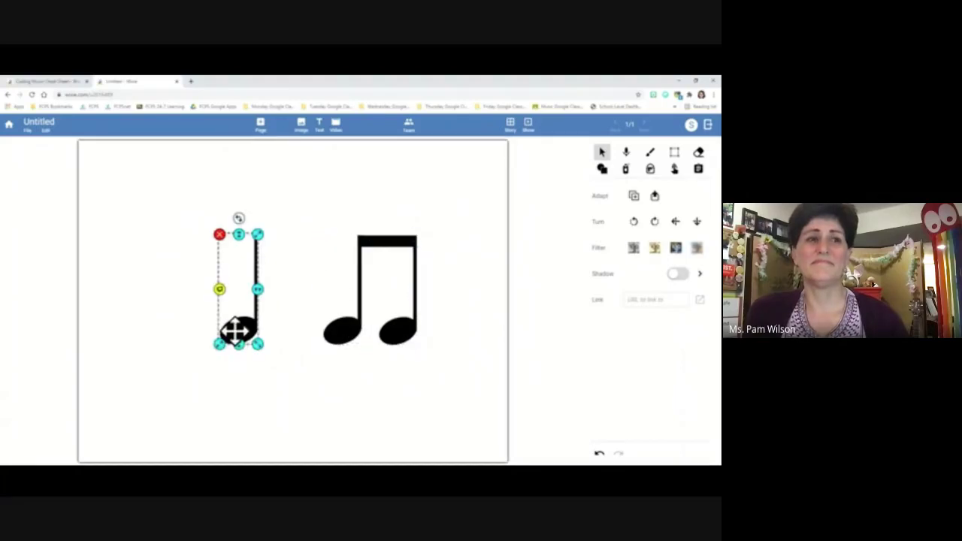
{"action": "left_click", "coordinate": [46, 131]}
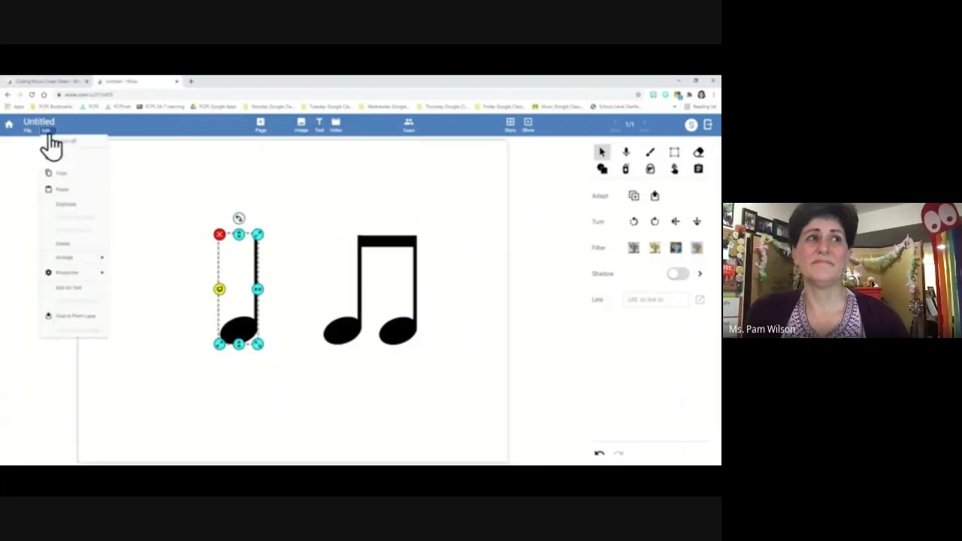
{"action": "left_click", "coordinate": [94, 289]}
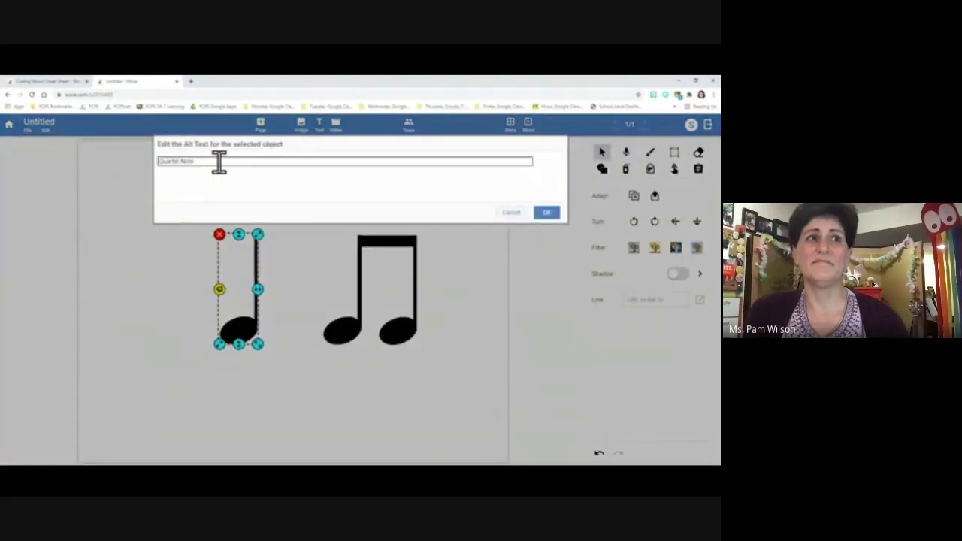
{"action": "left_click_drag", "start_coordinate": [219, 162], "coordinate": [103, 175]}
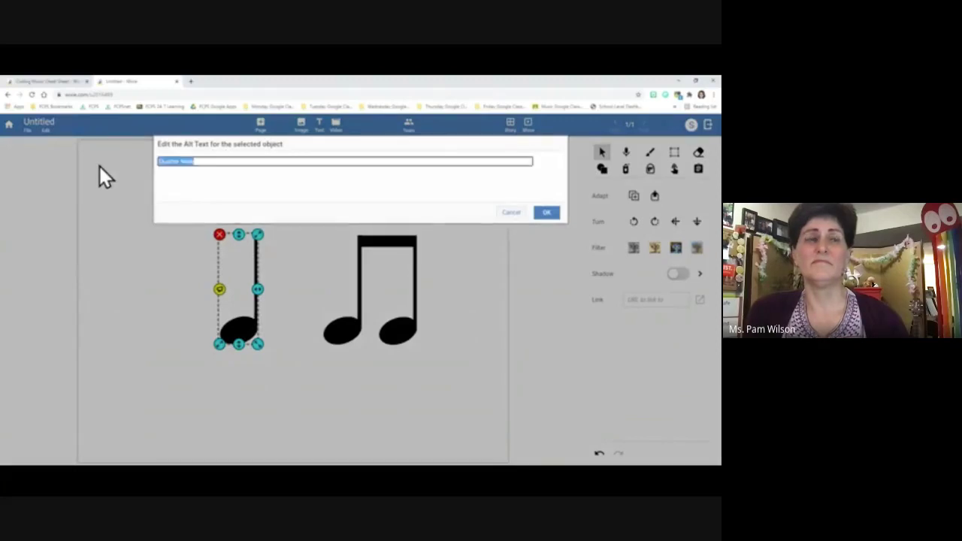
{"action": "key", "text": "BackSpace"}
{"action": "type", "text": "Qua"}
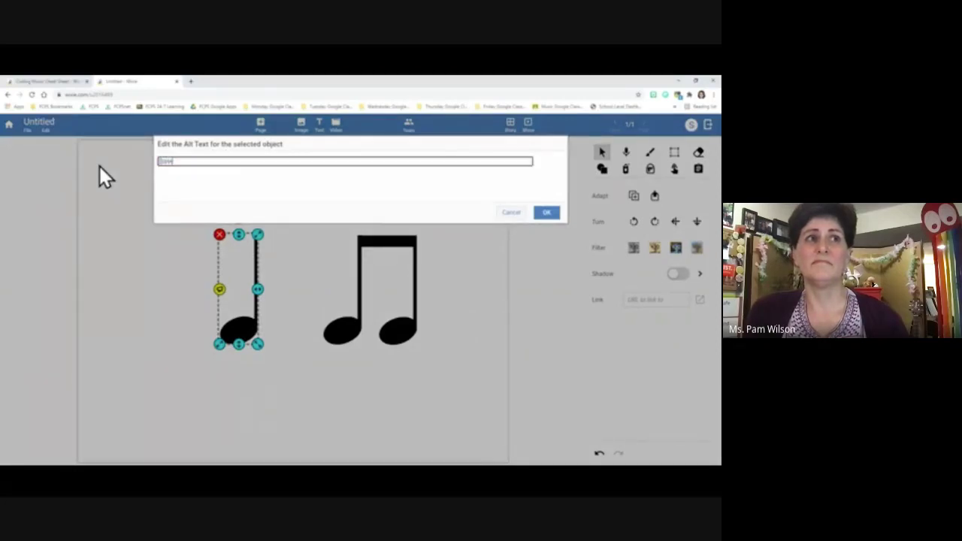
{"action": "type", "text": "r"}
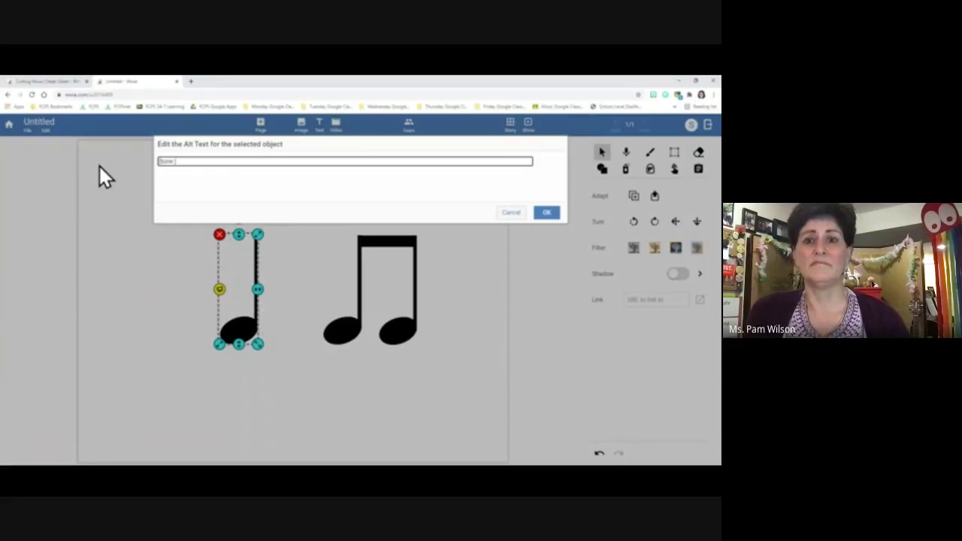
{"action": "key", "text": "ctrl+1"}
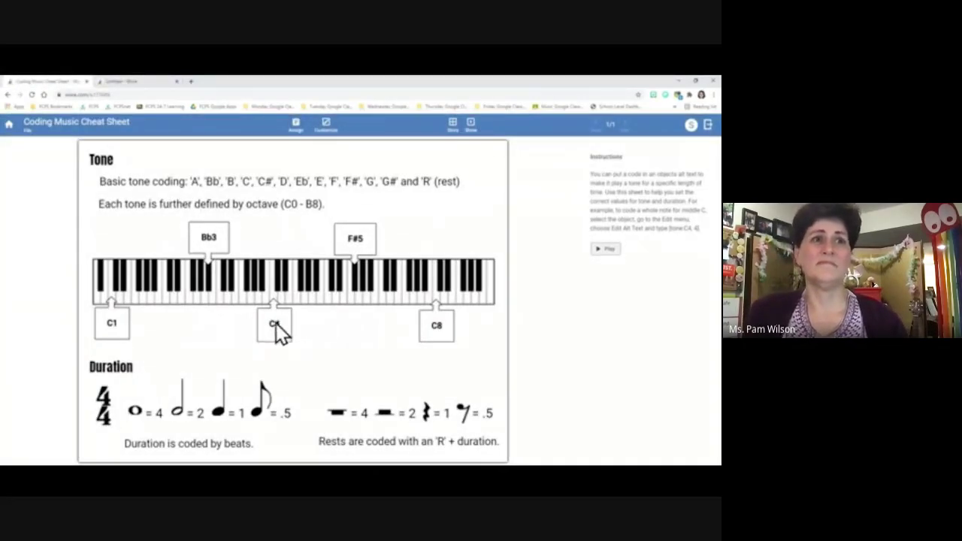
{"action": "left_click", "coordinate": [124, 80]}
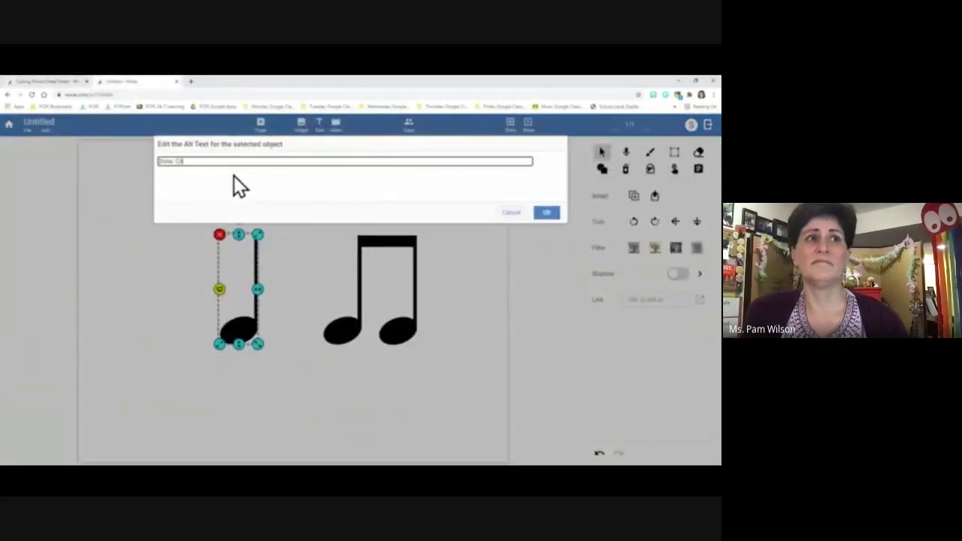
{"action": "type", "text": "C4 1"}
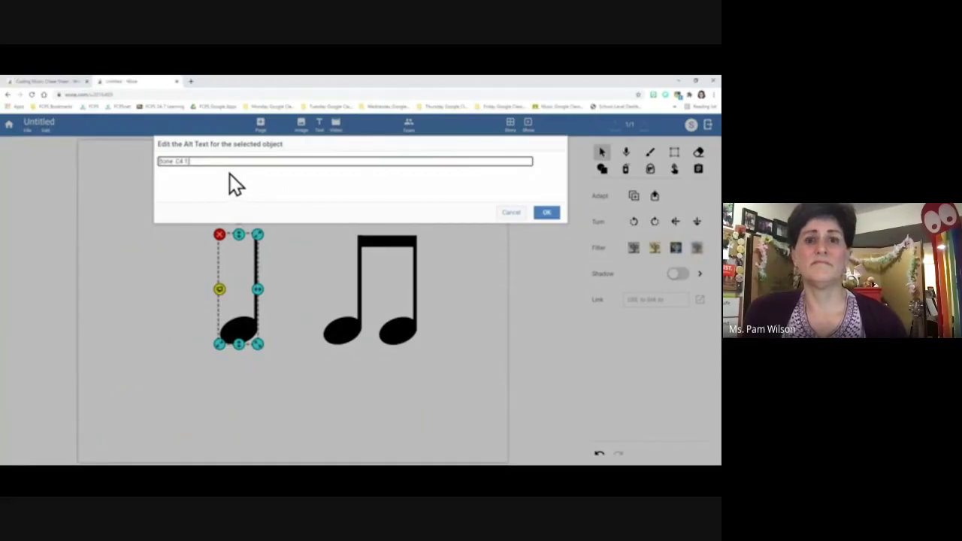
{"action": "left_click", "coordinate": [546, 213]}
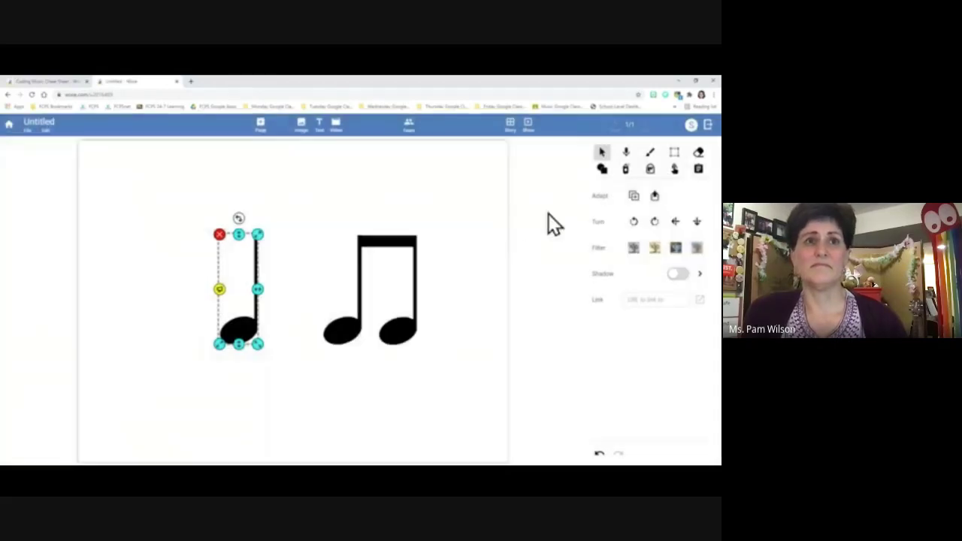
Step: Replace the beamed eighth notes' alt text with "[tone: C4 0.5, C4 0.5]", checking the duration on the Coding Music Cheat Sheet
{"action": "left_click", "coordinate": [336, 346]}
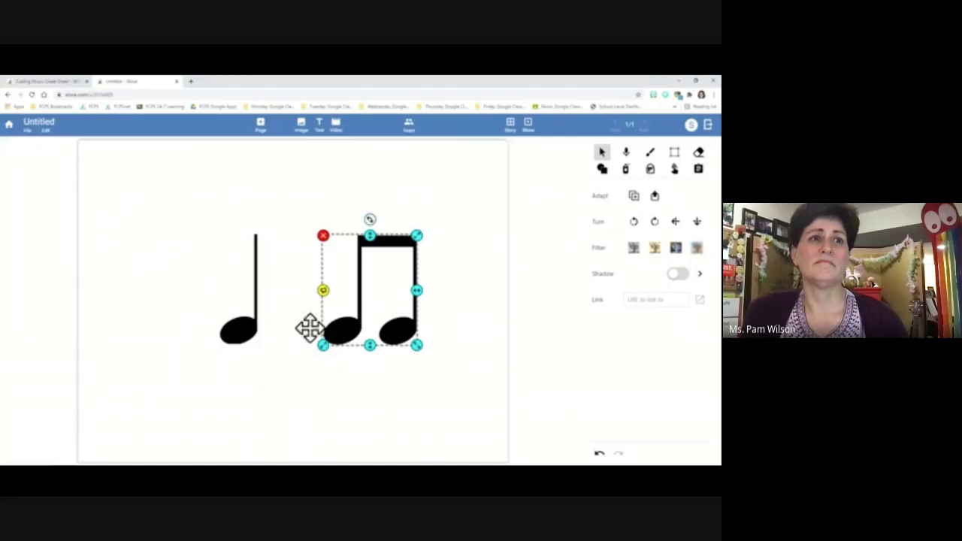
{"action": "left_click", "coordinate": [47, 132]}
{"action": "mouse_move", "coordinate": [98, 259]}
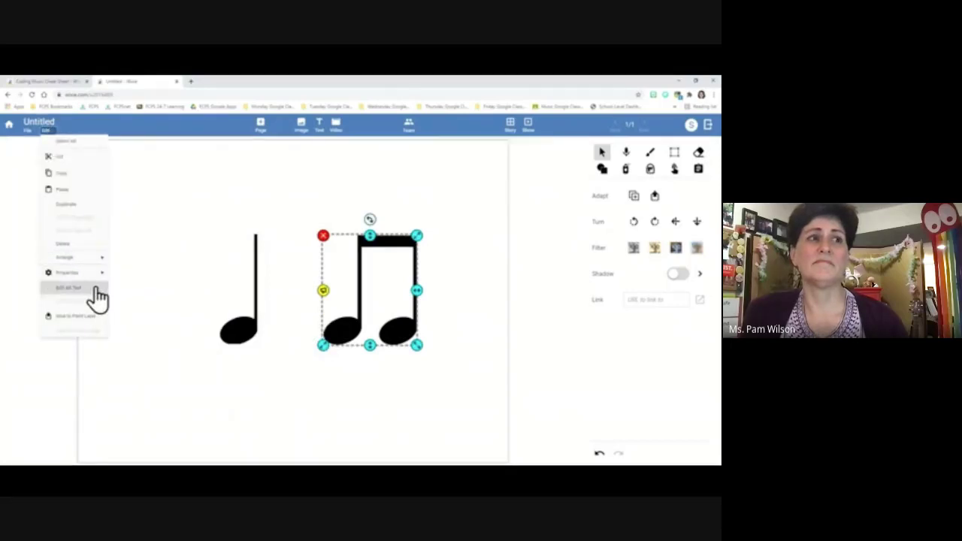
{"action": "left_click", "coordinate": [97, 288]}
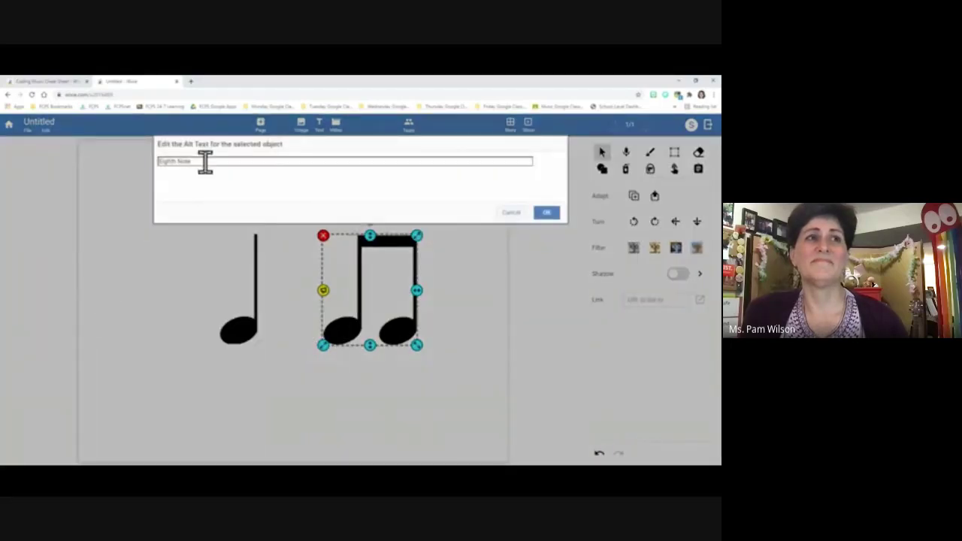
{"action": "left_click_drag", "start_coordinate": [203, 161], "coordinate": [122, 161]}
{"action": "key", "text": "BackSpace"}
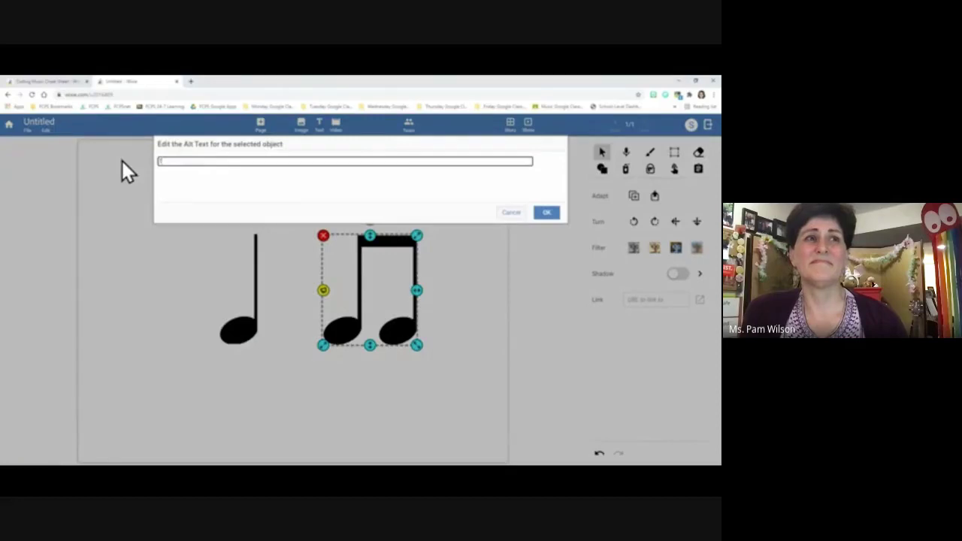
{"action": "type", "text": "Bone"}
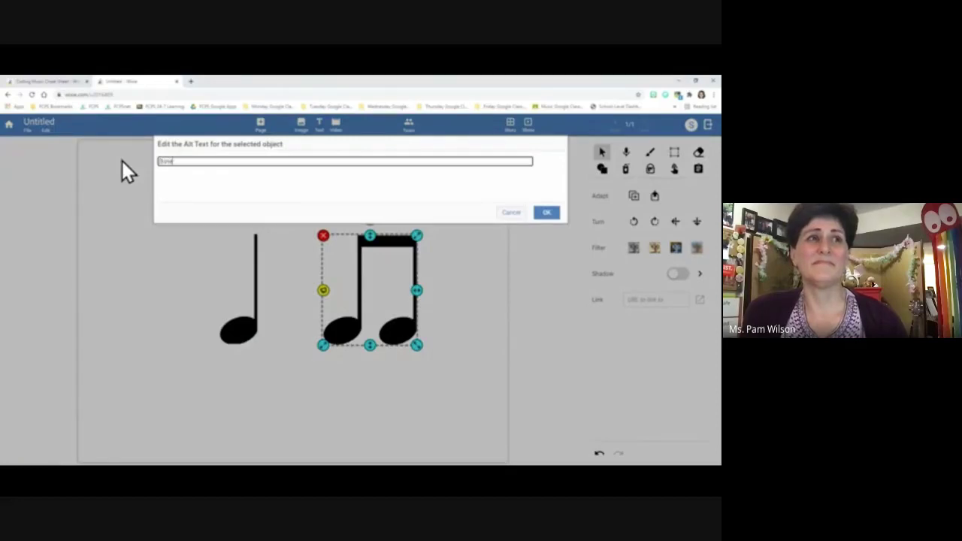
{"action": "type", "text": " C8"}
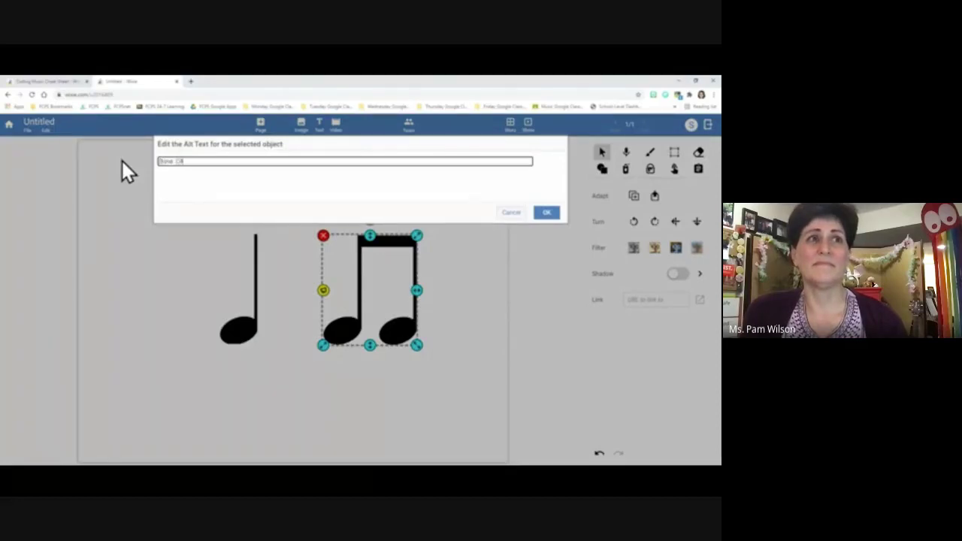
{"action": "left_click", "coordinate": [45, 81]}
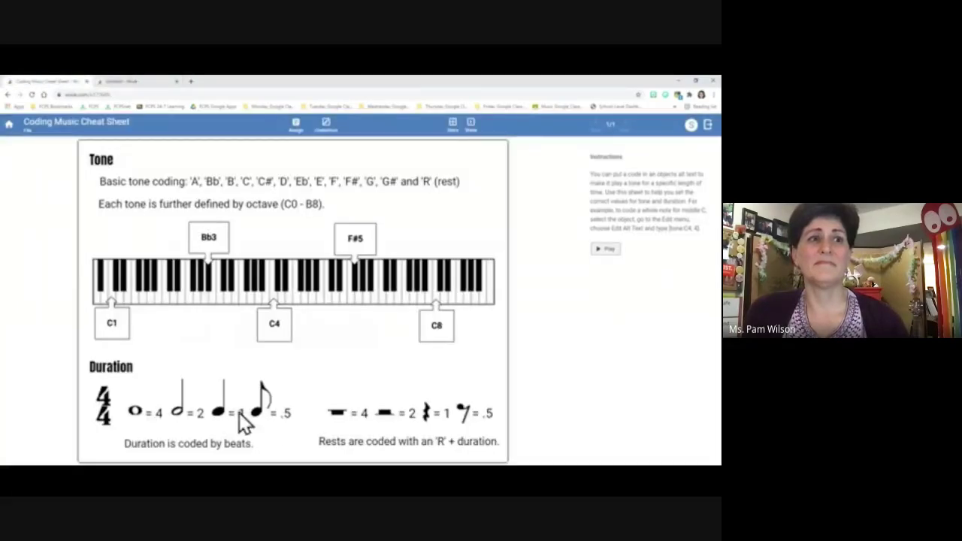
{"action": "left_click", "coordinate": [130, 80]}
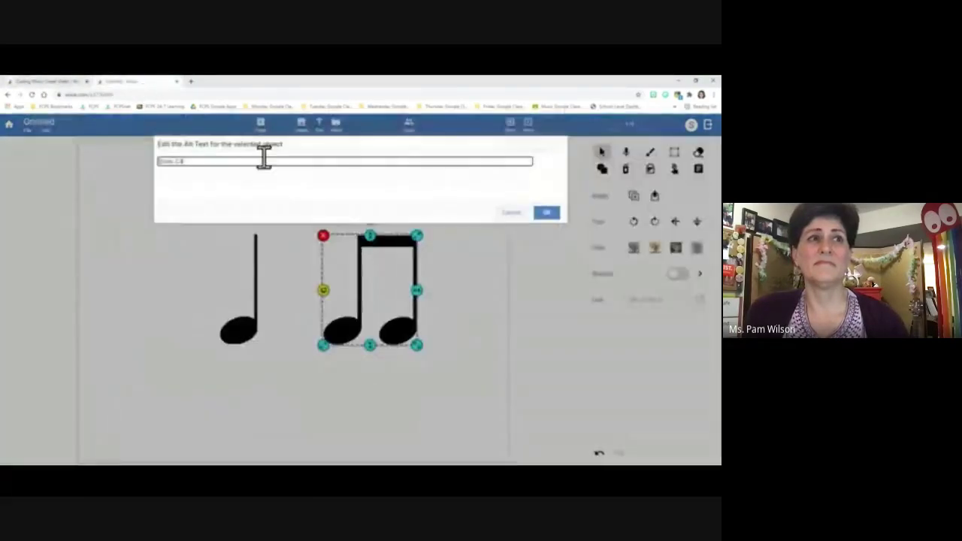
{"action": "type", "text": "0.5"}
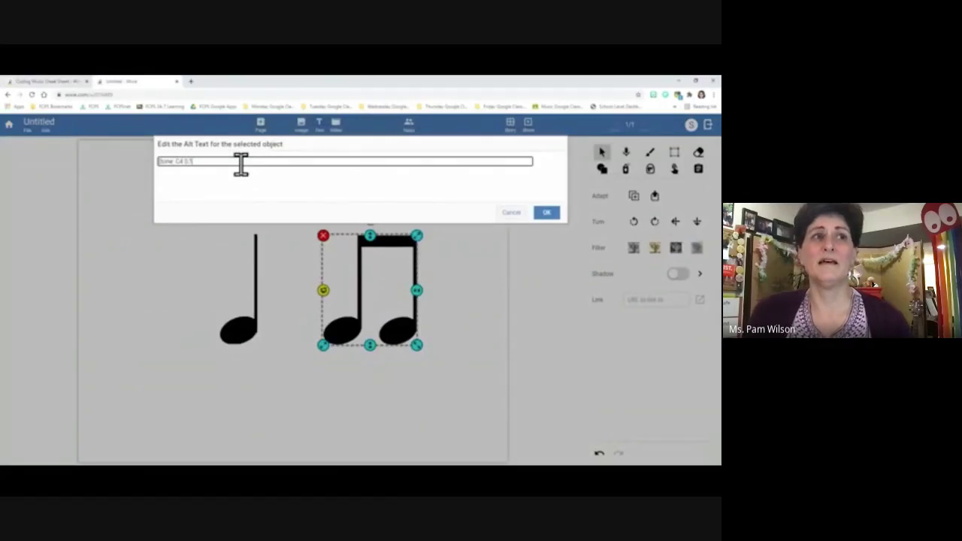
{"action": "type", "text": ", C4"}
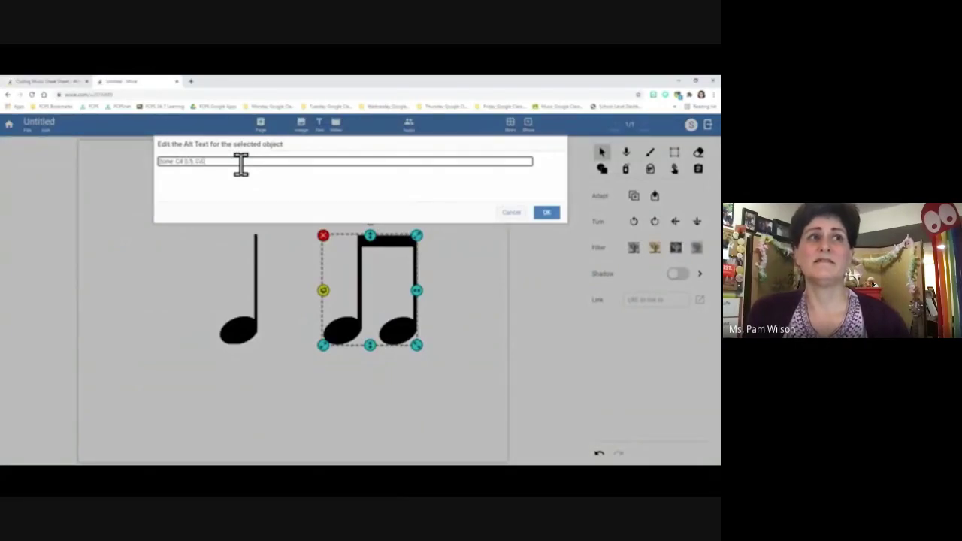
{"action": "type", "text": " 0.5,"}
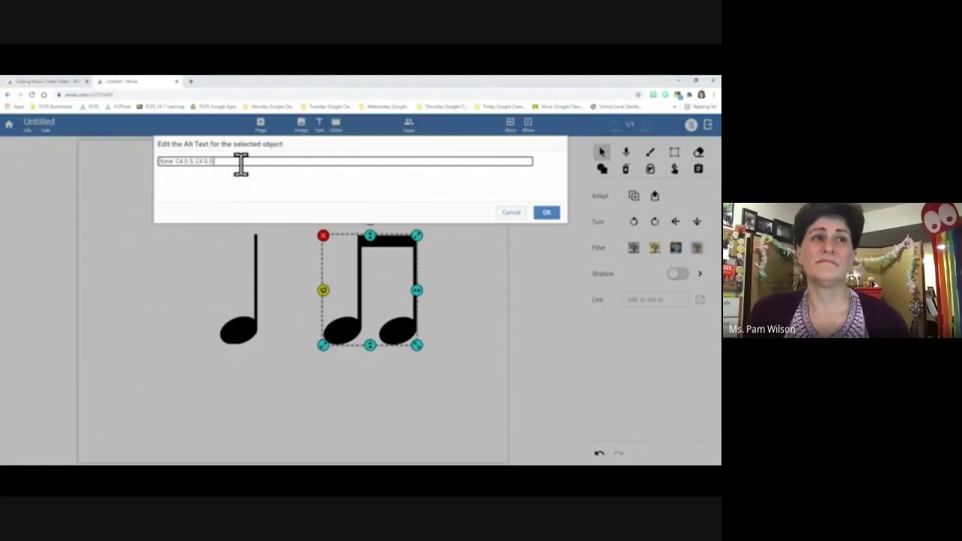
{"action": "left_click", "coordinate": [549, 214]}
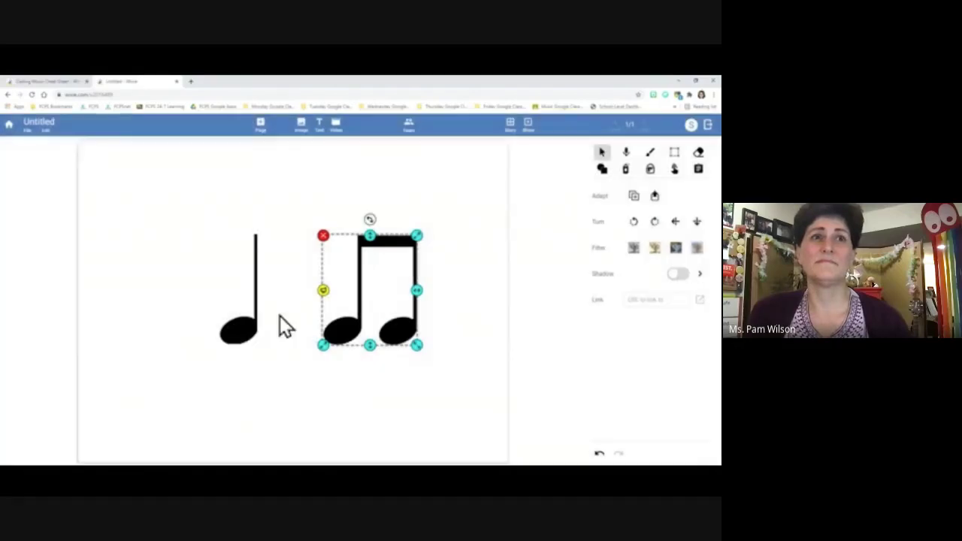
Step: Play the coded tones of the quarter note and the beamed eighth notes to compare them
{"action": "left_click", "coordinate": [244, 338]}
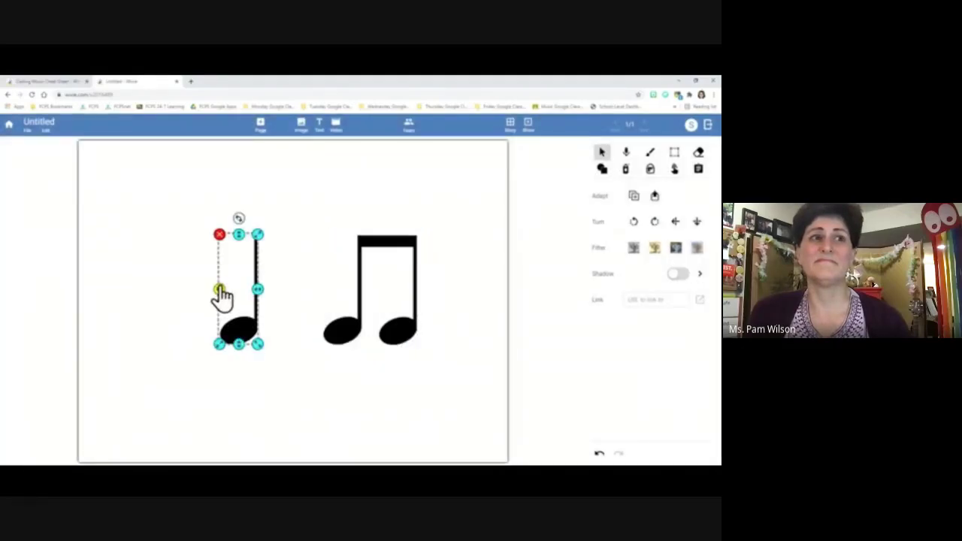
{"action": "left_click", "coordinate": [339, 329]}
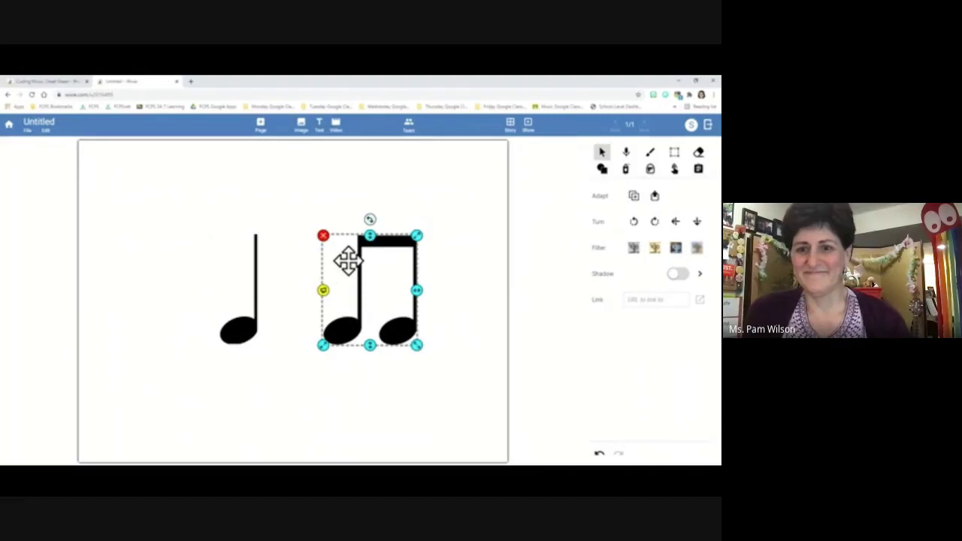
Step: Set both durations in the beamed eighth notes' alt text code to 1, giving "[tone: C4 1, C4 1]"
{"action": "left_click", "coordinate": [47, 133]}
{"action": "left_click", "coordinate": [94, 291]}
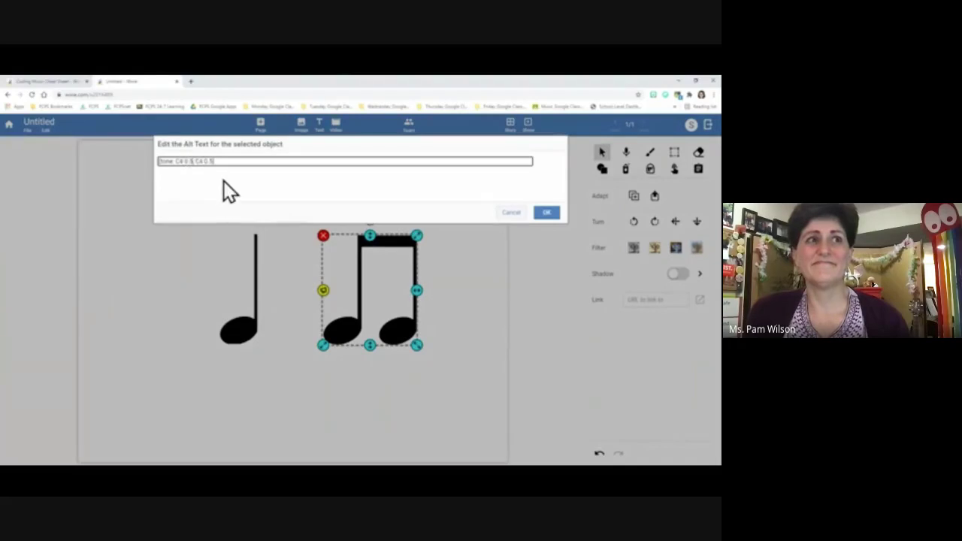
{"action": "key", "text": "BackSpace"}
{"action": "key", "text": "BackSpace"}
{"action": "key", "text": "BackSpace"}
{"action": "type", "text": "1"}
{"action": "key", "text": "BackSpace"}
{"action": "key", "text": "BackSpace"}
{"action": "key", "text": "BackSpace"}
{"action": "key", "text": "BackSpace"}
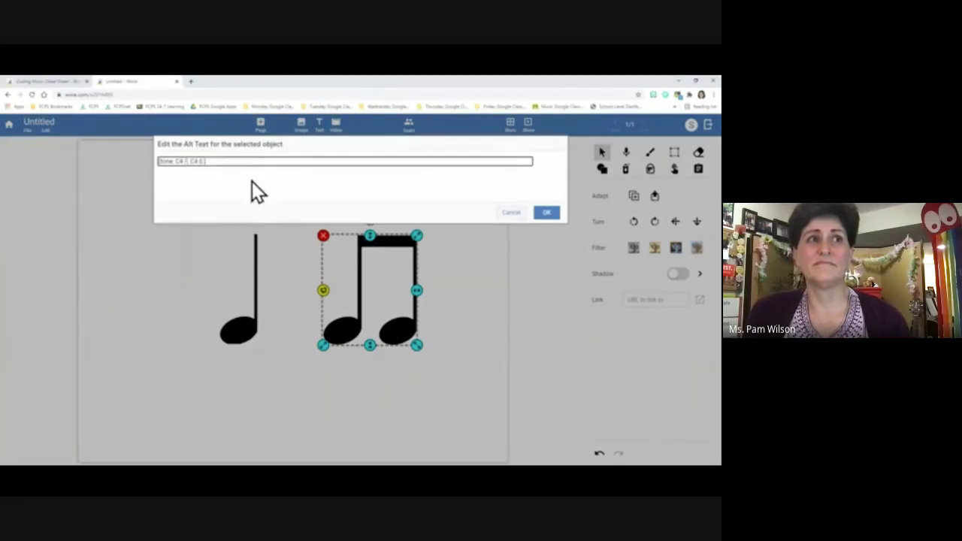
{"action": "type", "text": "1"}
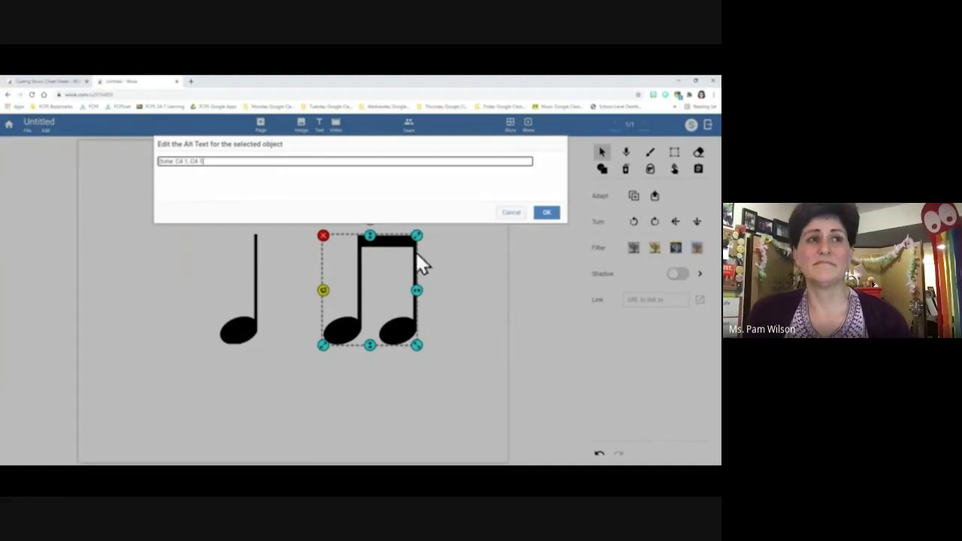
{"action": "left_click", "coordinate": [546, 214]}
Step: Edit the C4 tone's duration in the quarter note's alt text code and play both notes
{"action": "left_click", "coordinate": [247, 334]}
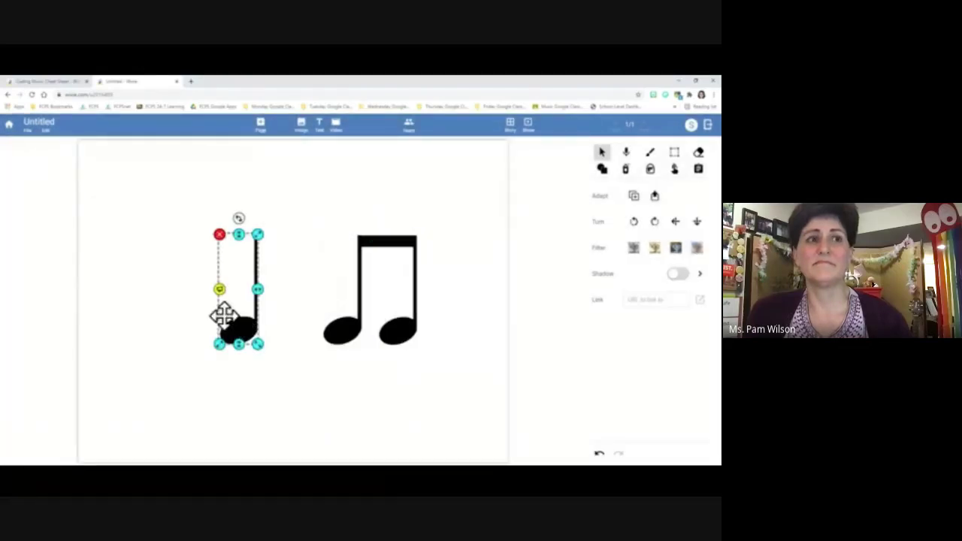
{"action": "left_click", "coordinate": [49, 131]}
{"action": "left_click", "coordinate": [100, 294]}
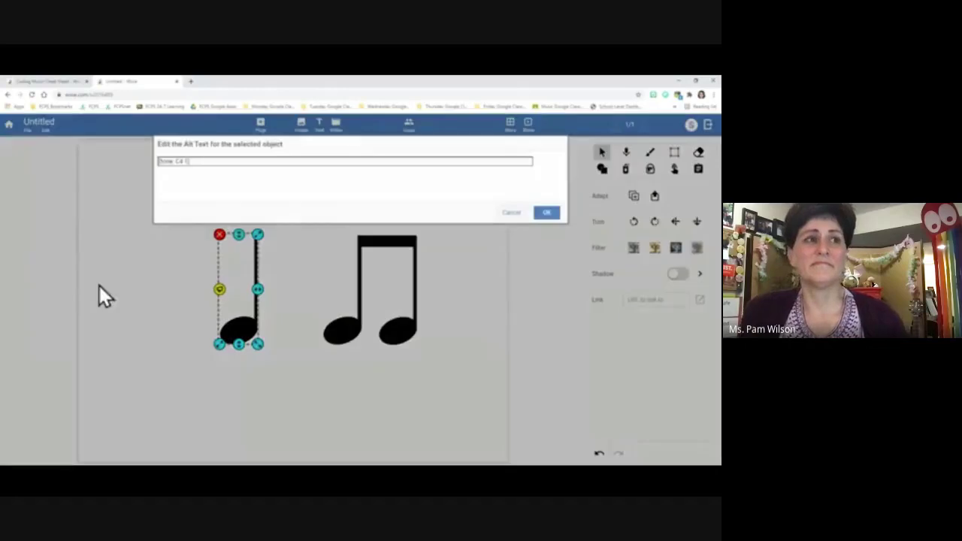
{"action": "type", "text": "Bone: C4 1"}
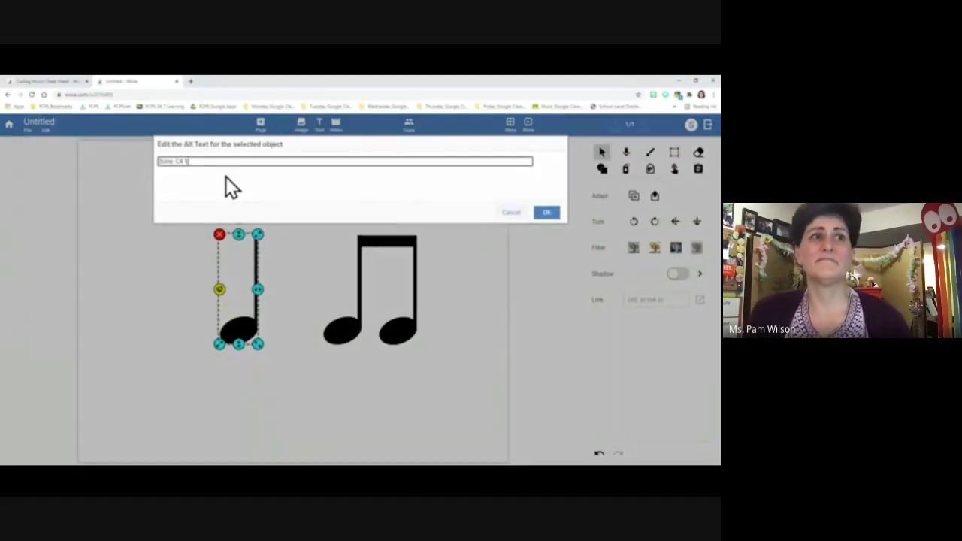
{"action": "left_click", "coordinate": [547, 212]}
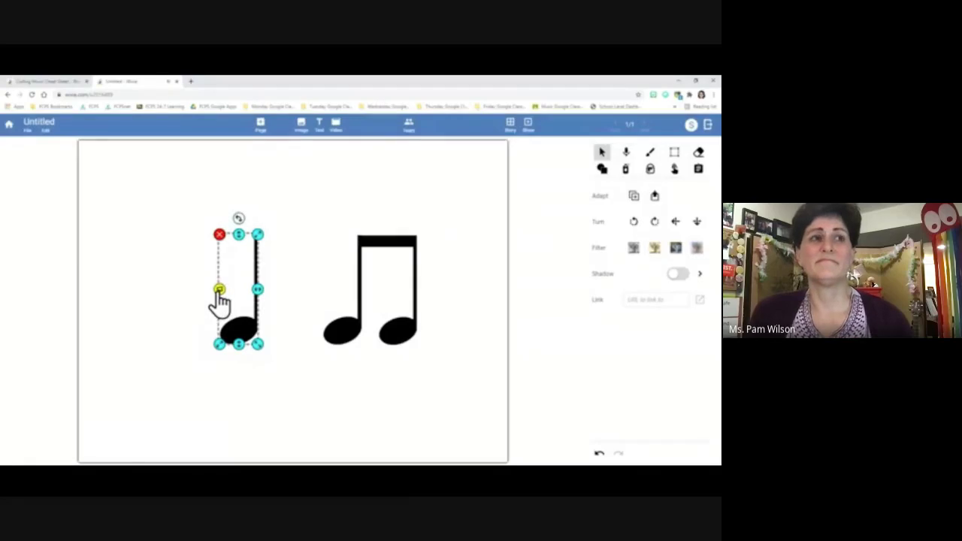
{"action": "left_click", "coordinate": [332, 338]}
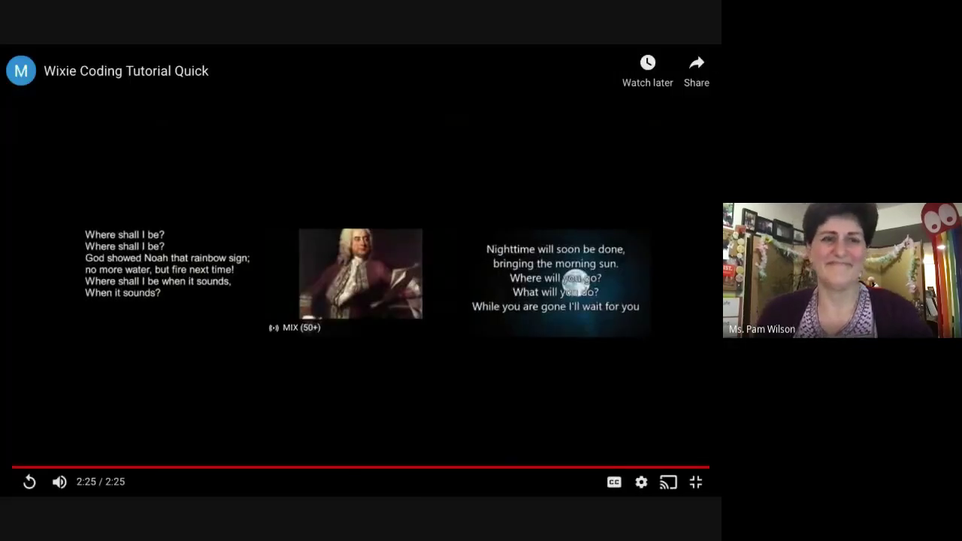
Step: Exit the full-screen coding tutorial video to return to the "Coding music tones with alt text" page
{"action": "key", "text": "Escape"}
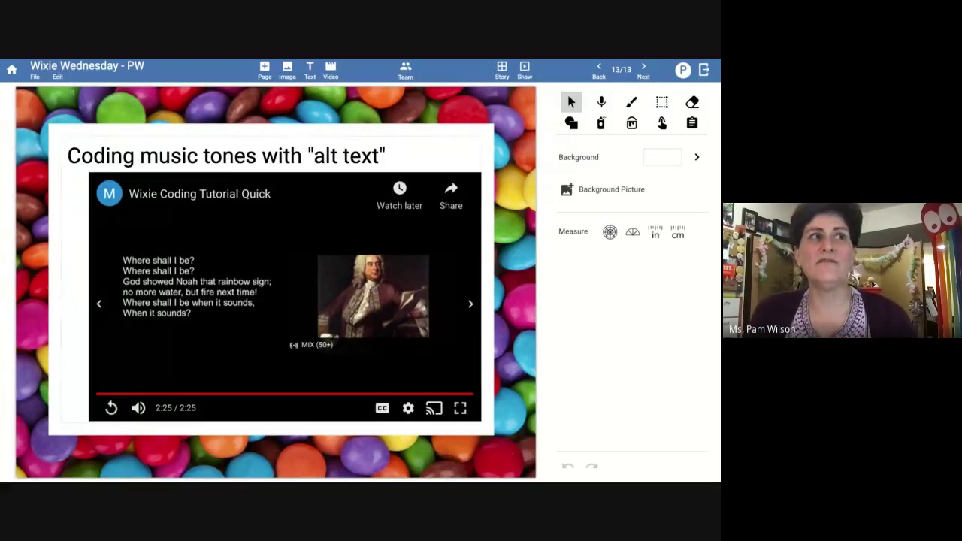
Step: Leave the "Wixie Wednesday - PW" project and browse the projects in the Templates collection's Music folder
{"action": "left_click", "coordinate": [12, 69]}
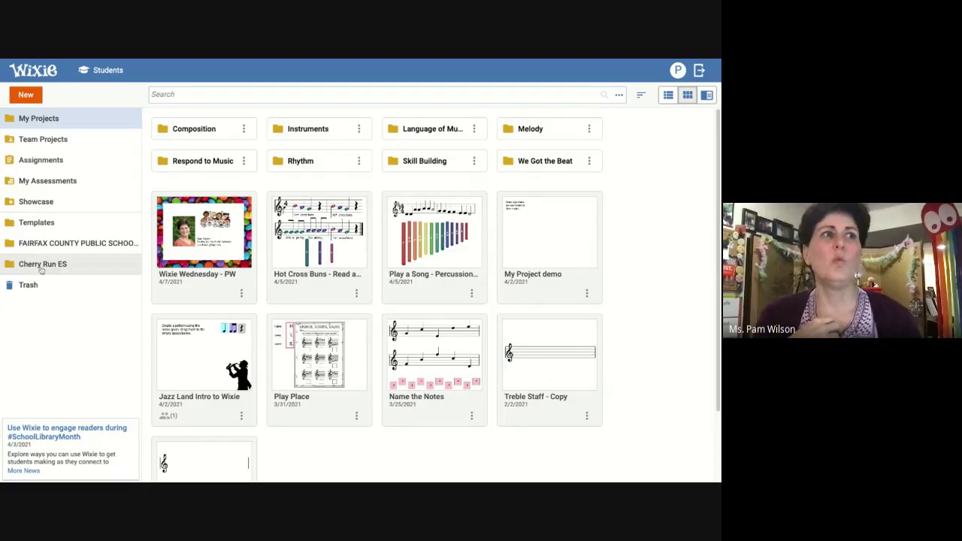
{"action": "left_click", "coordinate": [37, 224]}
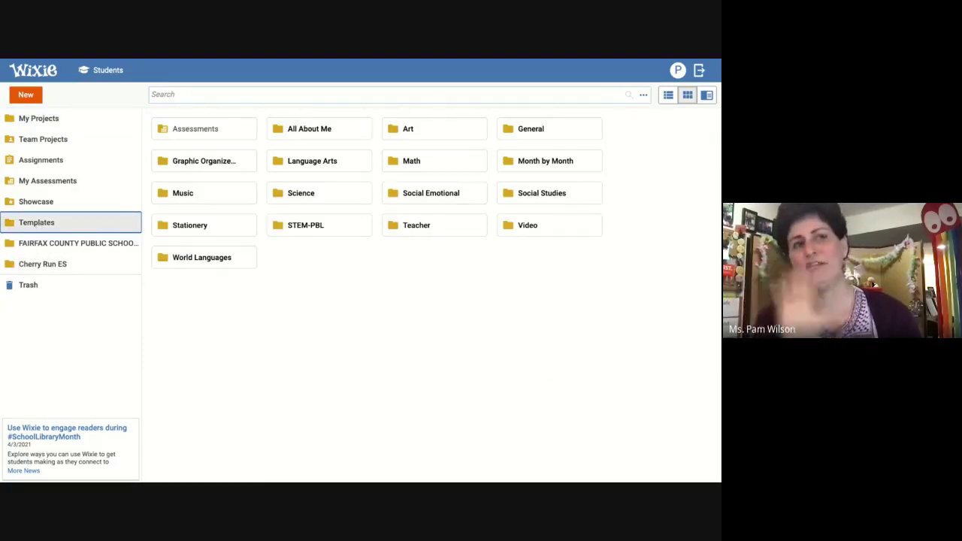
{"action": "left_click", "coordinate": [184, 194]}
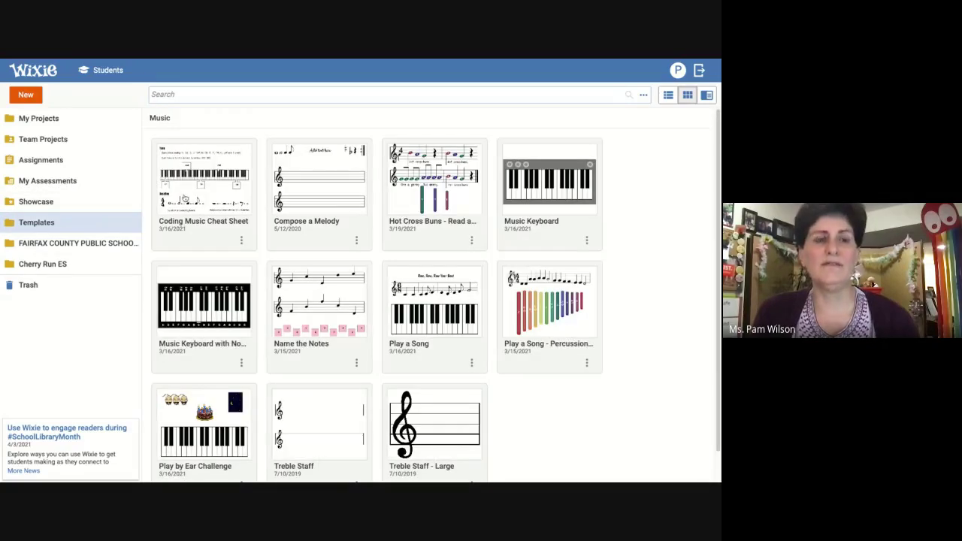
{"action": "scroll", "coordinate": [184, 198], "scroll_direction": "down", "scroll_amount": 1}
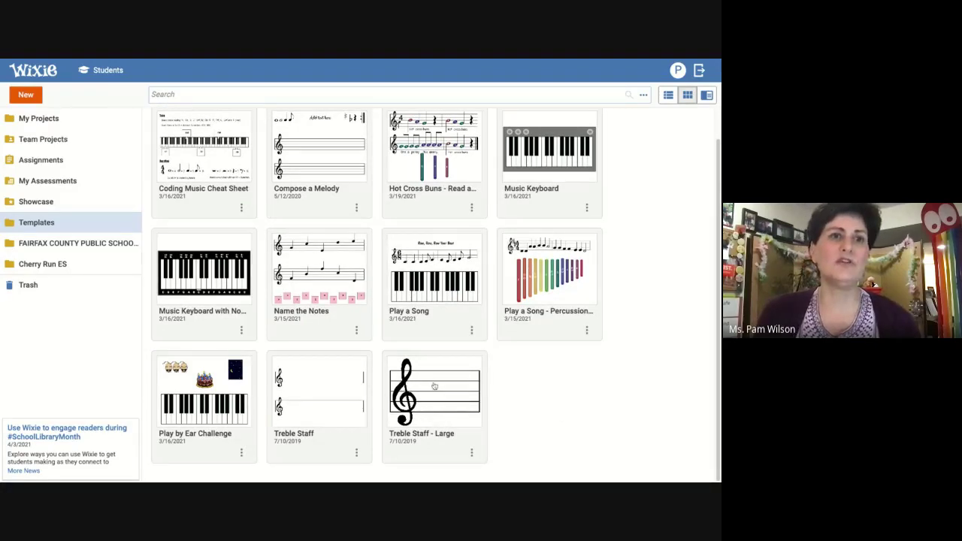
Step: Open the "Play a Song - Percussion Tubes" template and play a series of its tubes from low C up to A♭/G♯
{"action": "left_click", "coordinate": [573, 298]}
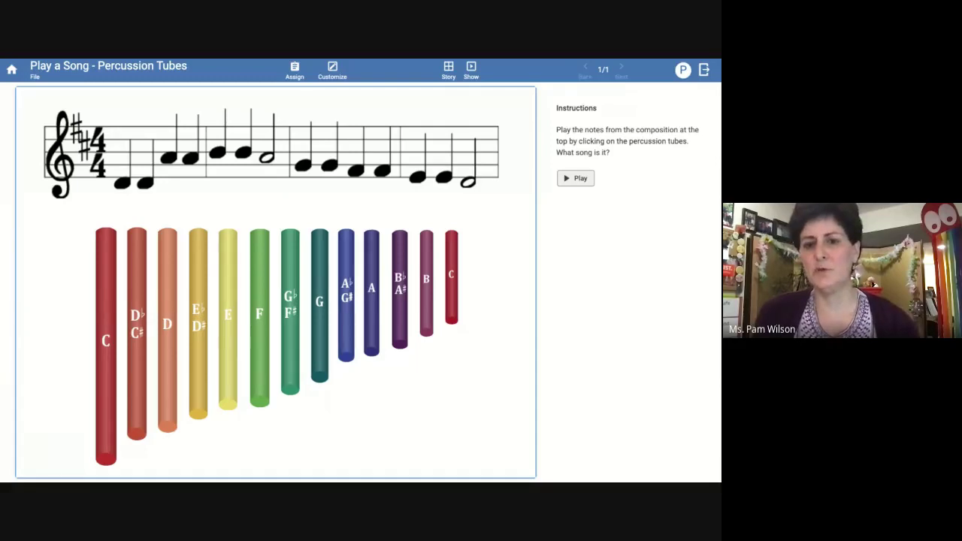
{"action": "left_click", "coordinate": [111, 262]}
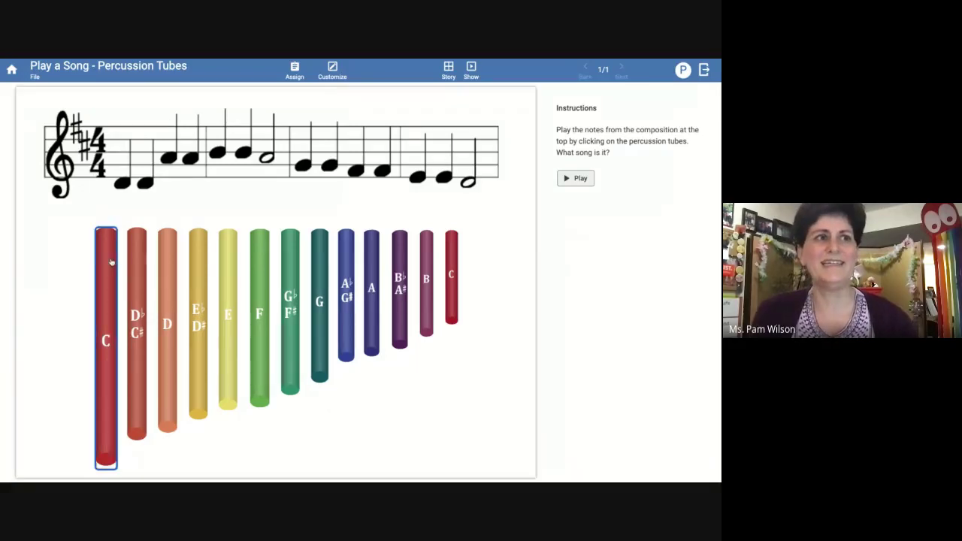
{"action": "left_click", "coordinate": [166, 289]}
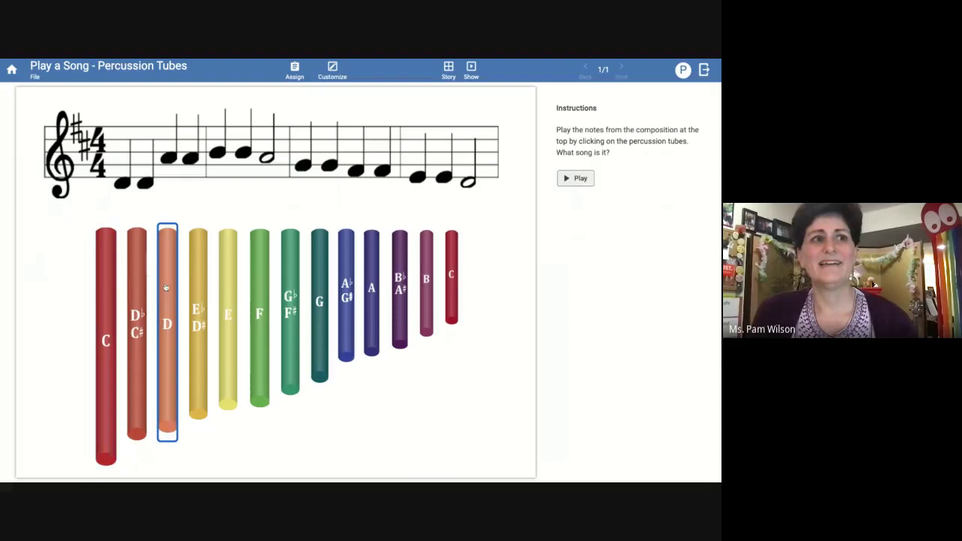
{"action": "left_click", "coordinate": [227, 326]}
{"action": "left_click", "coordinate": [201, 317]}
{"action": "left_click", "coordinate": [264, 335]}
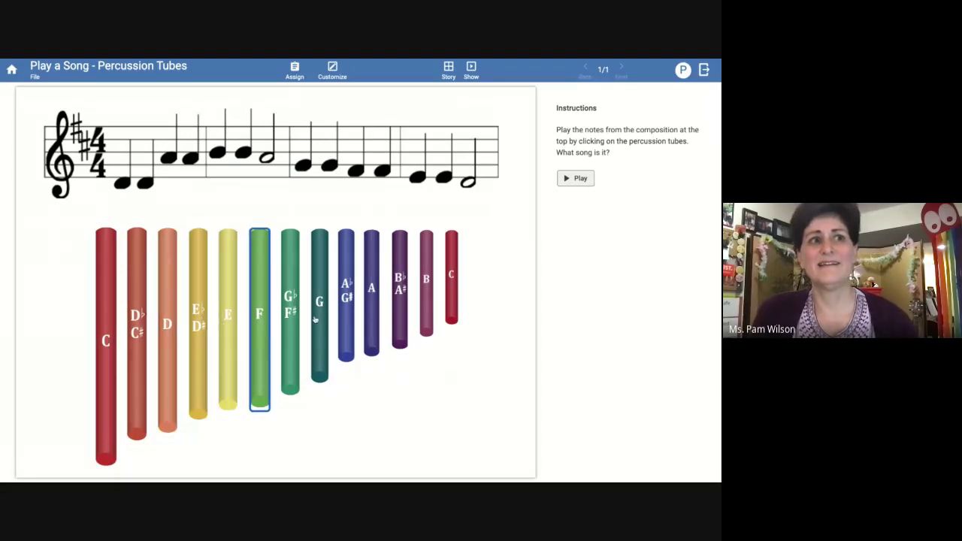
{"action": "left_click", "coordinate": [315, 320]}
{"action": "left_click", "coordinate": [346, 293]}
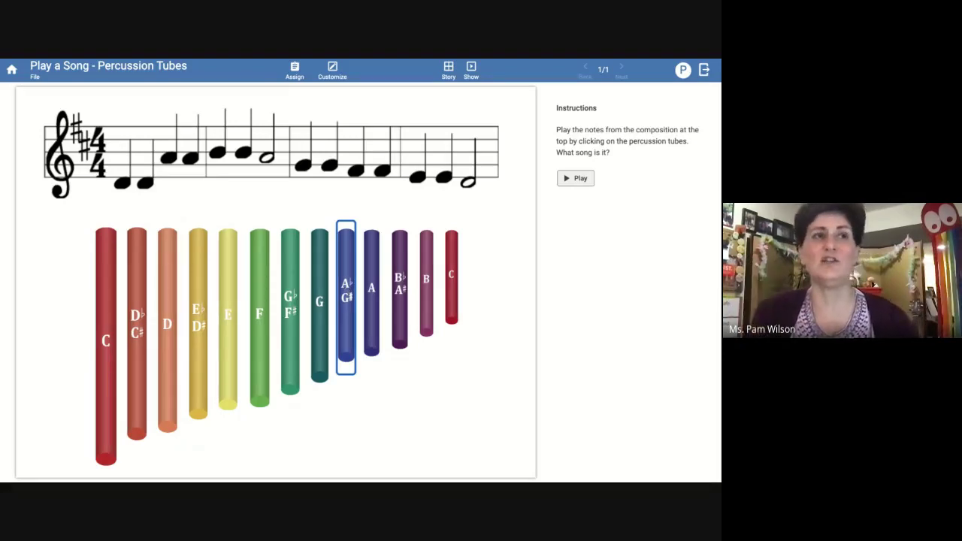
Step: Open the "Hot Cross Buns - Read and Play" template from the Music folder and play the song's notes on the B, A and G tubes
{"action": "left_click", "coordinate": [13, 73]}
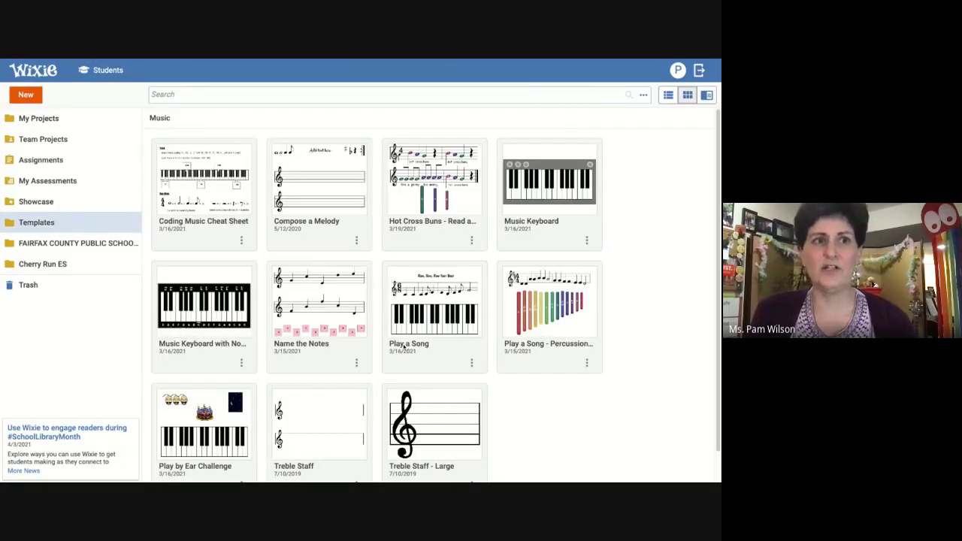
{"action": "left_click", "coordinate": [447, 191]}
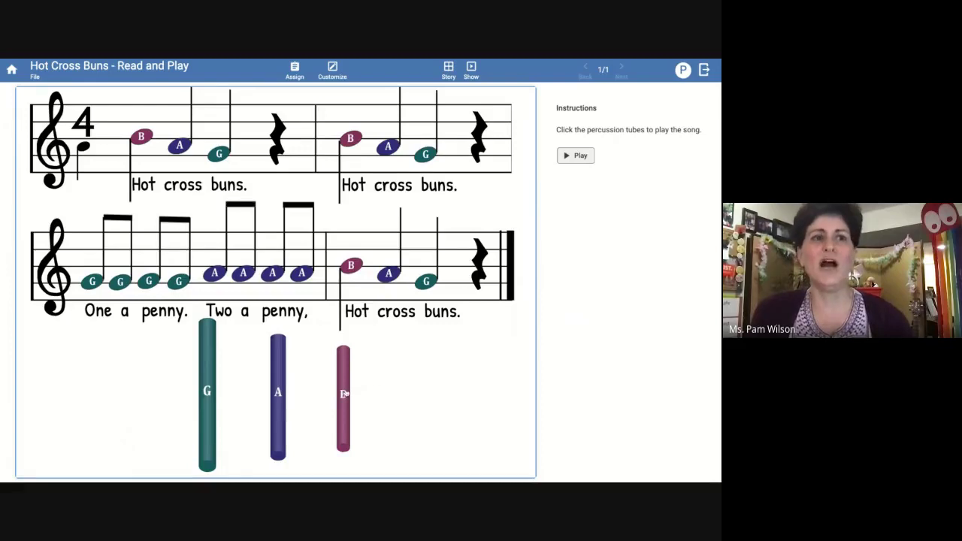
{"action": "left_click", "coordinate": [344, 394]}
{"action": "left_click", "coordinate": [275, 388]}
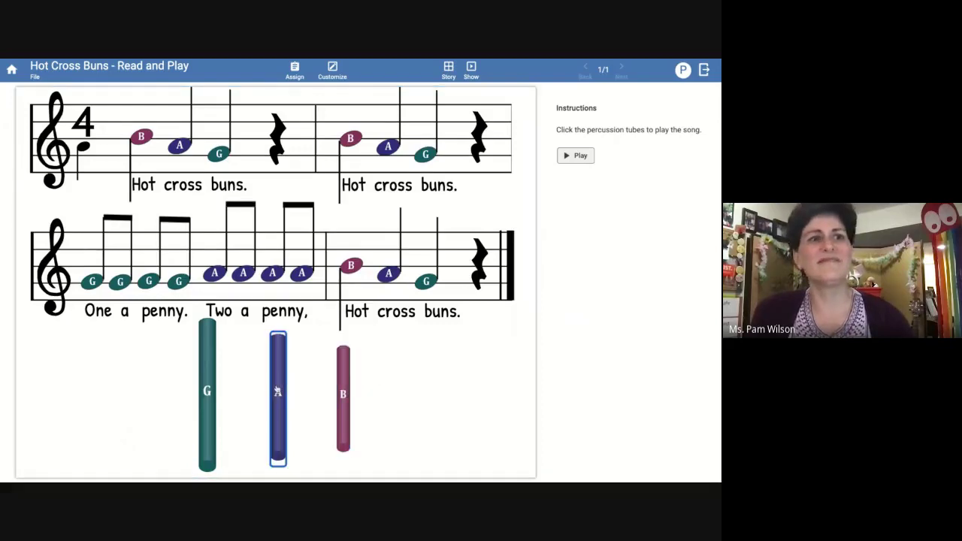
{"action": "left_click", "coordinate": [204, 368]}
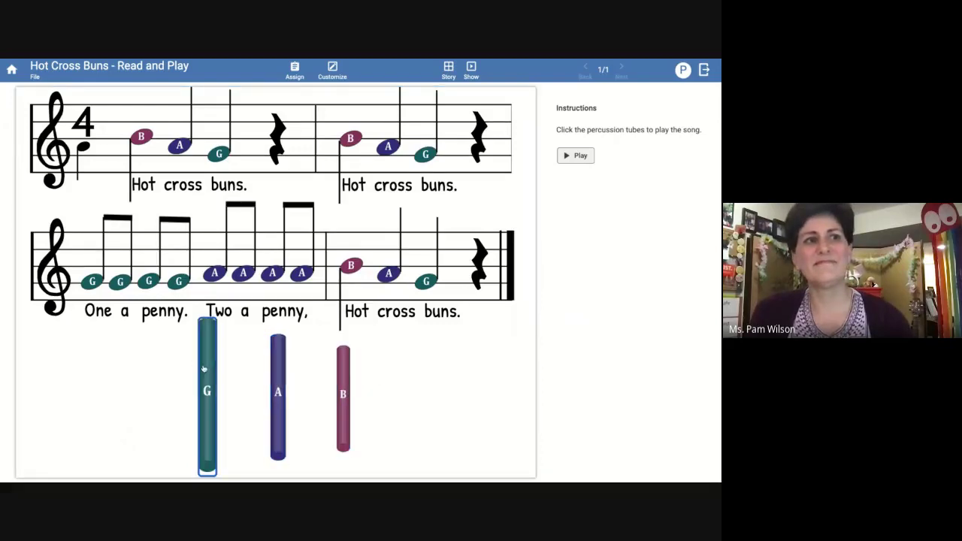
{"action": "left_click", "coordinate": [346, 401]}
{"action": "left_click", "coordinate": [274, 381]}
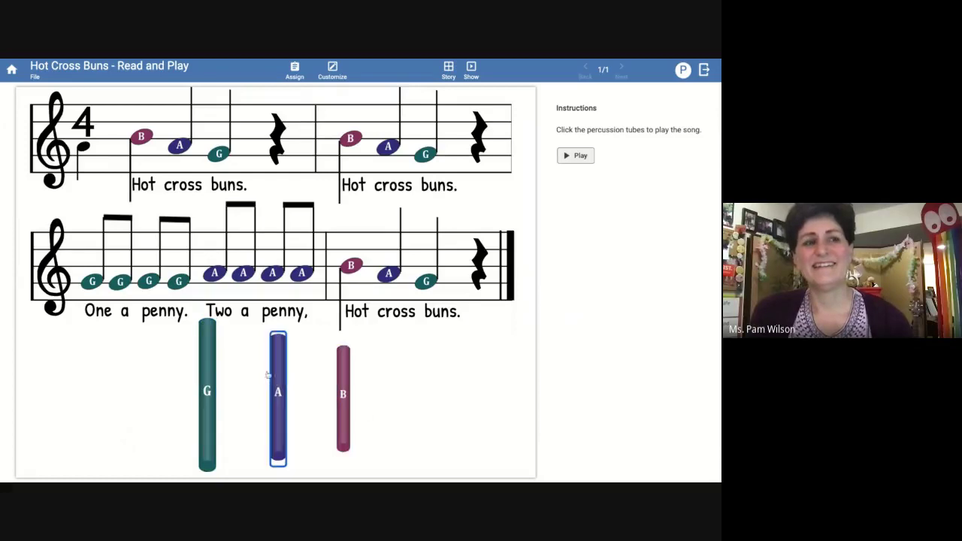
{"action": "left_click", "coordinate": [208, 357]}
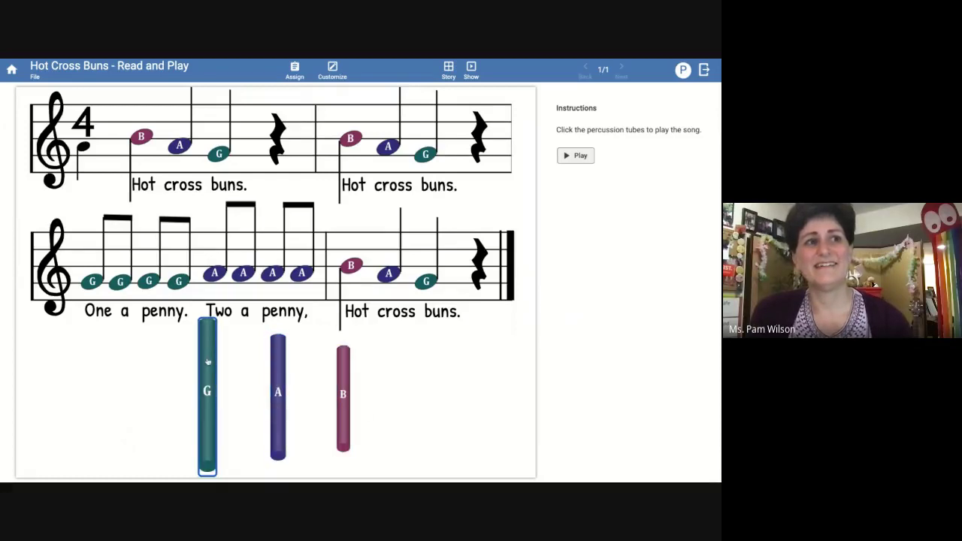
{"action": "left_click", "coordinate": [280, 398]}
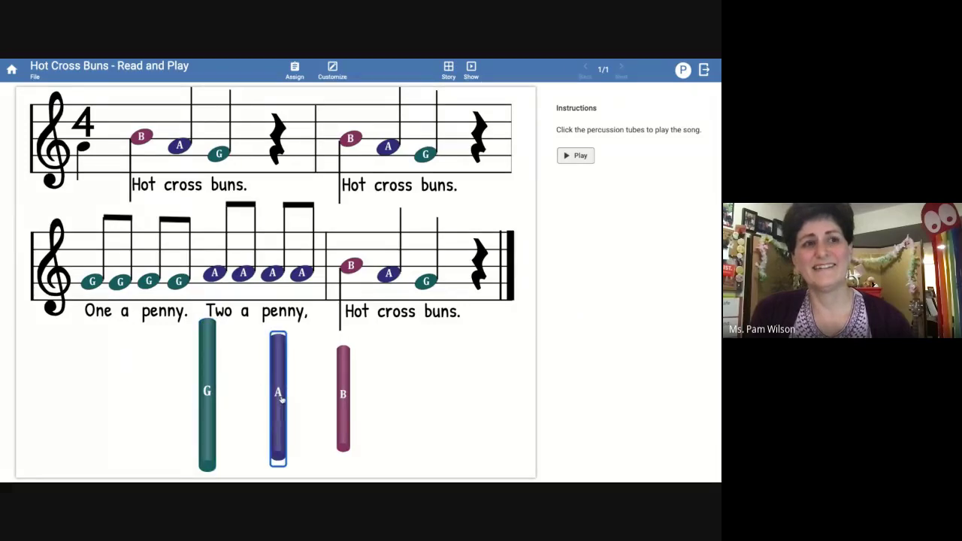
{"action": "left_click", "coordinate": [350, 416]}
{"action": "left_click", "coordinate": [283, 374]}
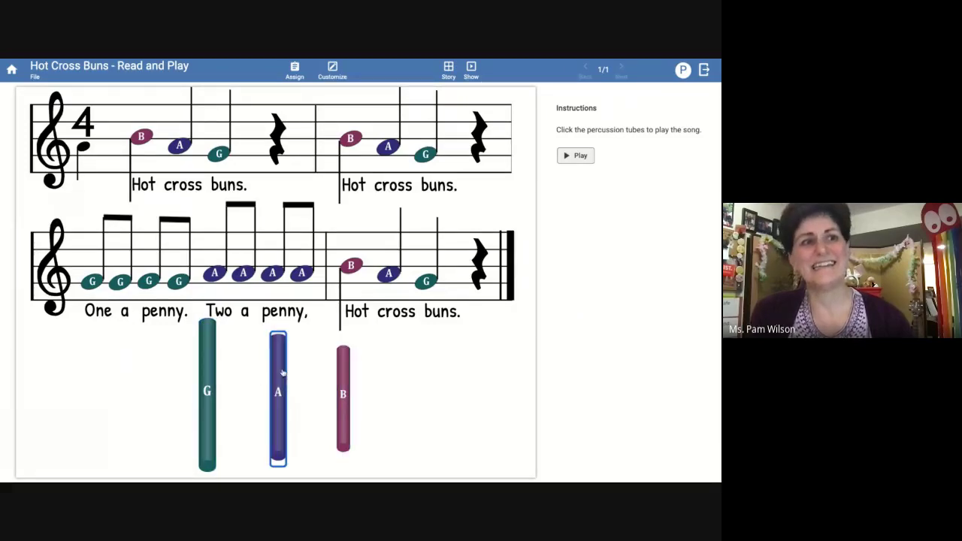
{"action": "left_click", "coordinate": [209, 359]}
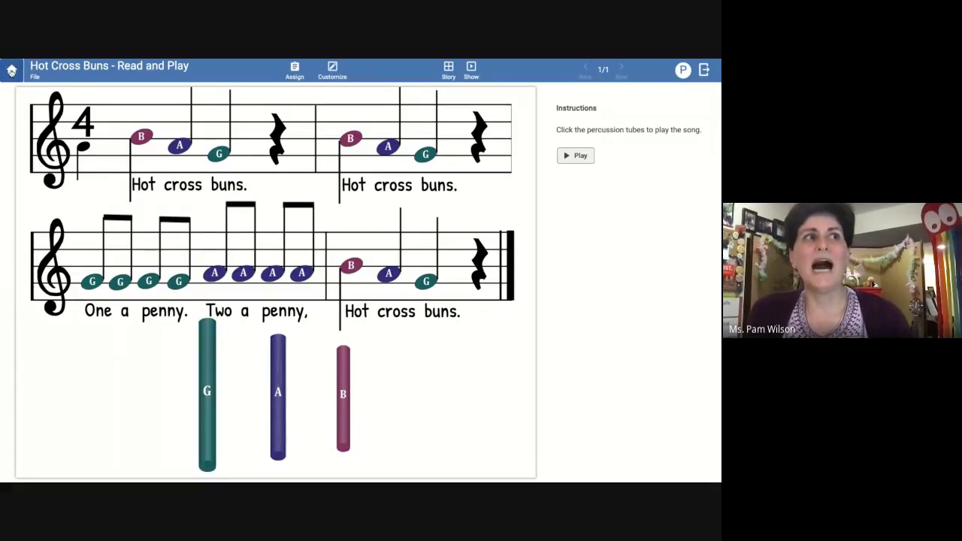
Step: Return to the library and browse the General Music folders of the Fairfax County Public Schools and Cherry Run ES collections
{"action": "left_click", "coordinate": [11, 71]}
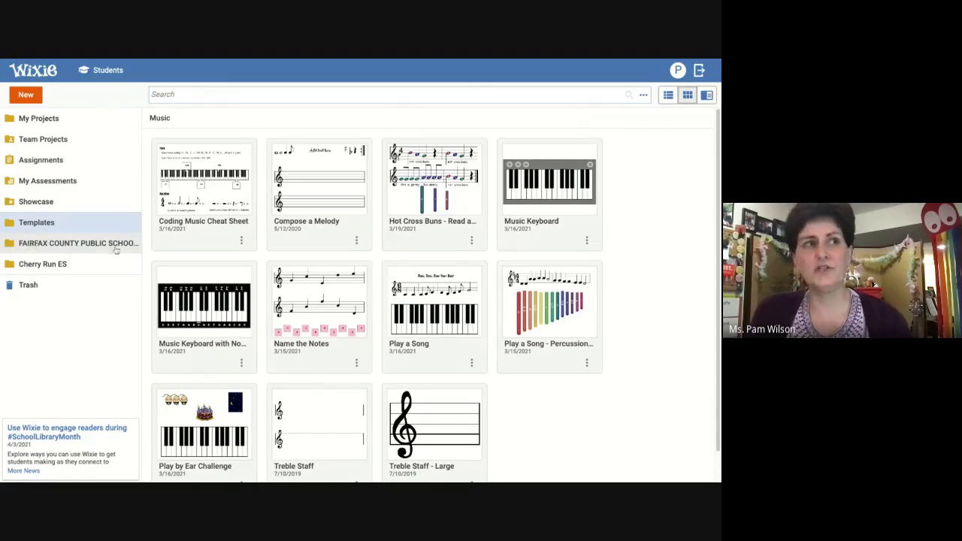
{"action": "left_click", "coordinate": [52, 245]}
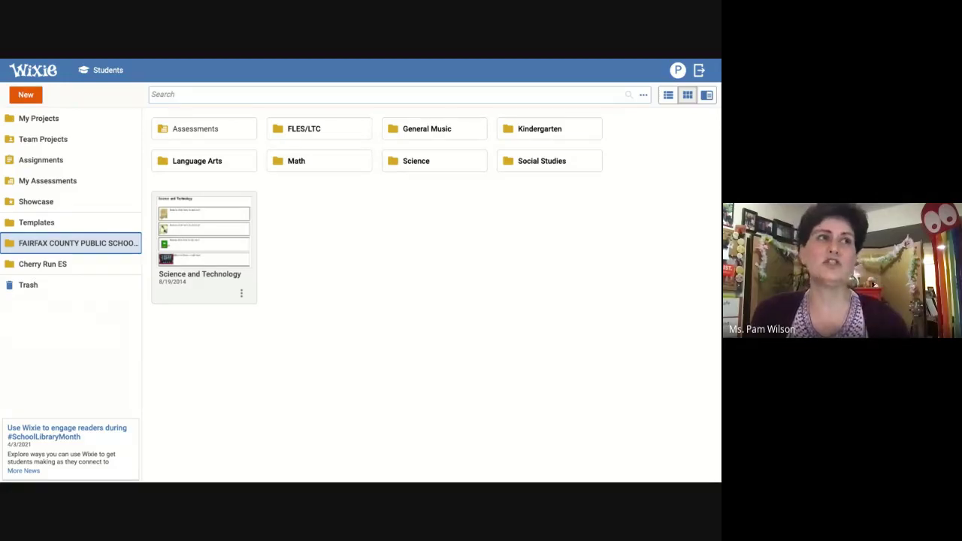
{"action": "left_click", "coordinate": [426, 128]}
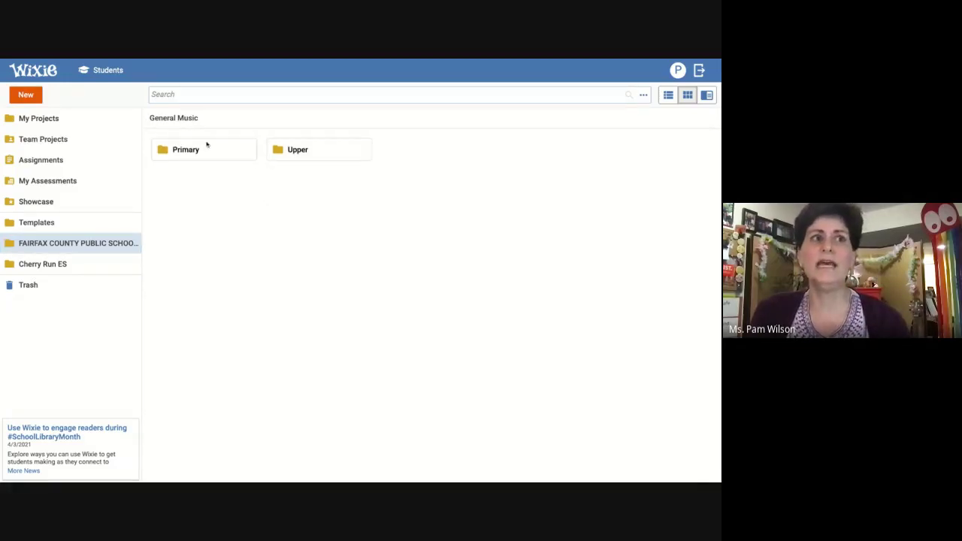
{"action": "left_click", "coordinate": [58, 268]}
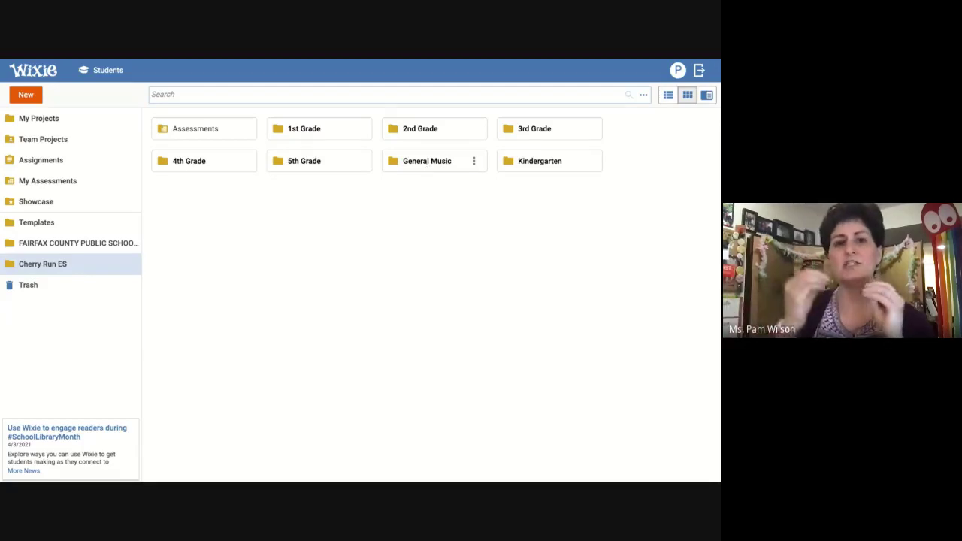
{"action": "left_click", "coordinate": [427, 161]}
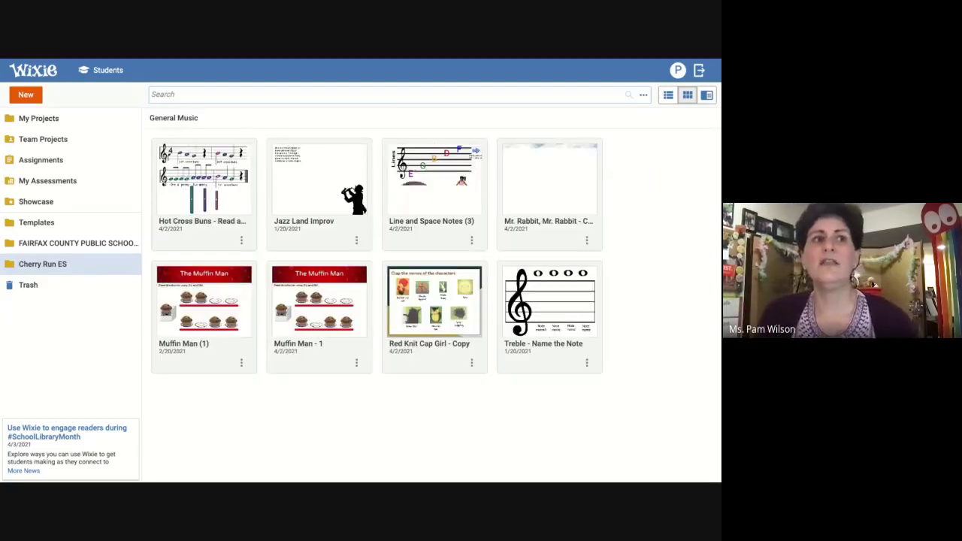